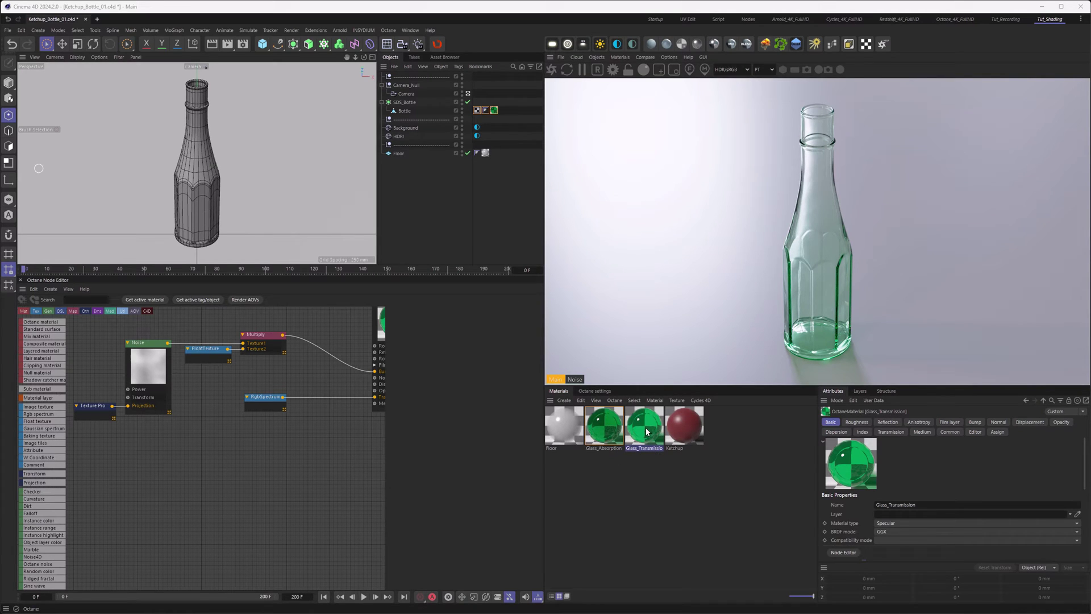
- Try the Glass_Transmission material on the bottle in place of its current glass, and undo the swap
drag(646, 432, 494, 111)
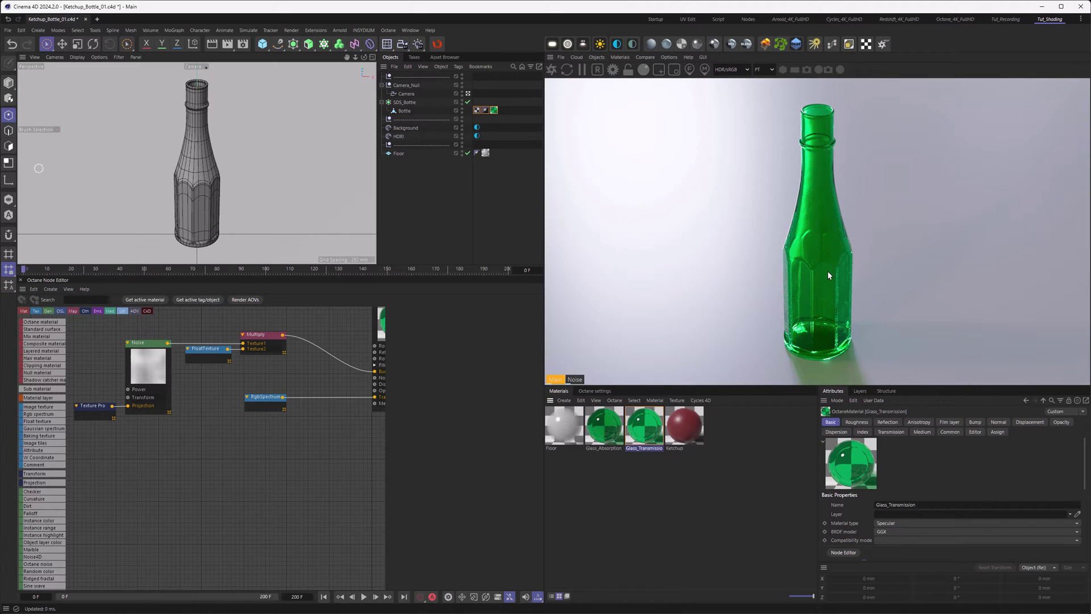
key(ctrl+z)
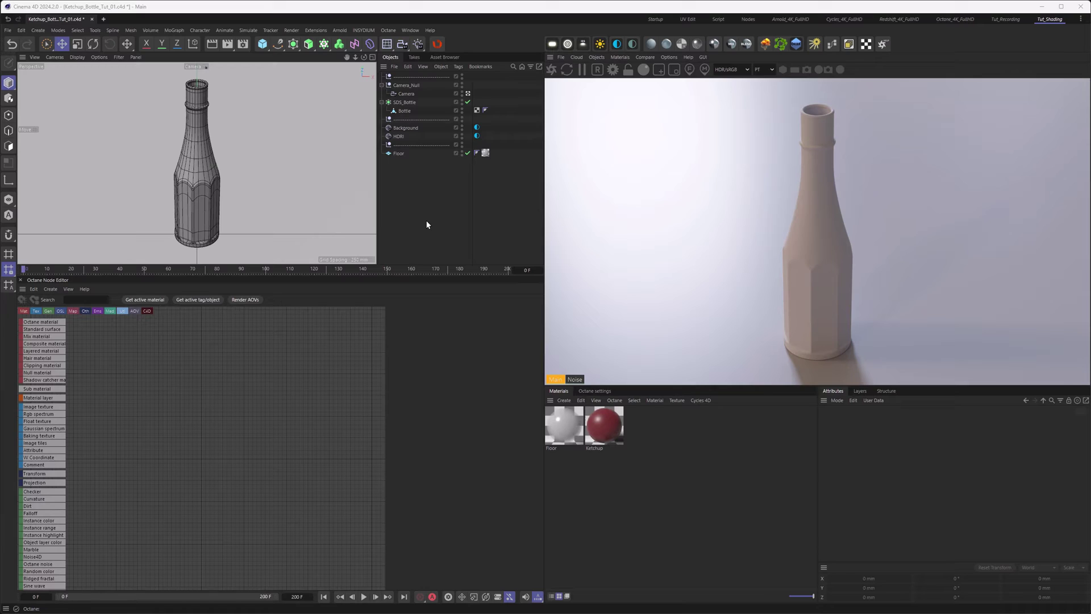
- Create an Octane Specular material and set its transmission color to R 1, G 1, B 1
click(620, 57)
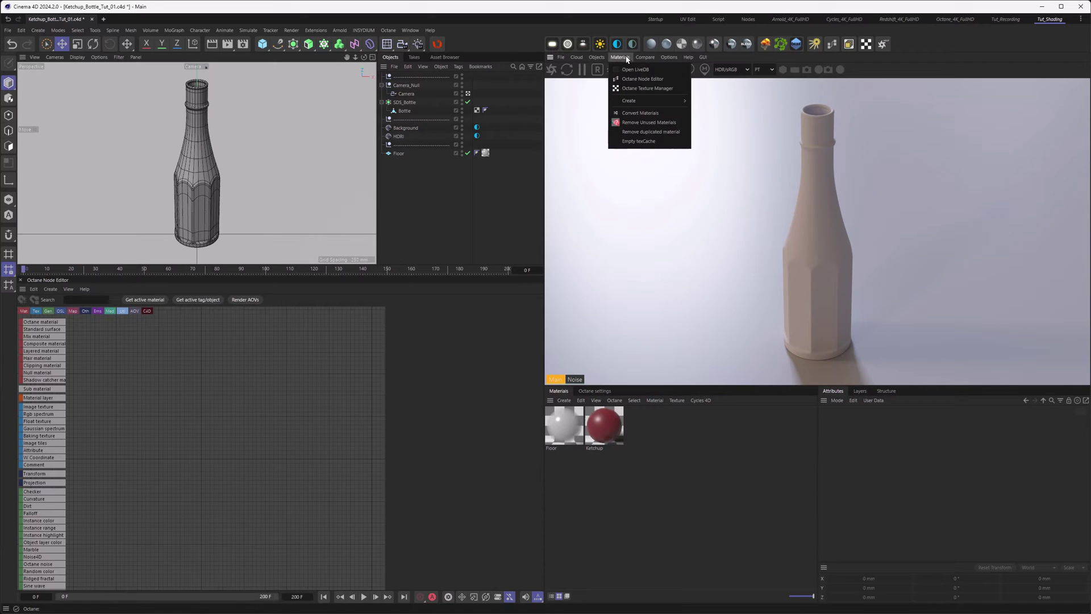
mouse_move(643, 103)
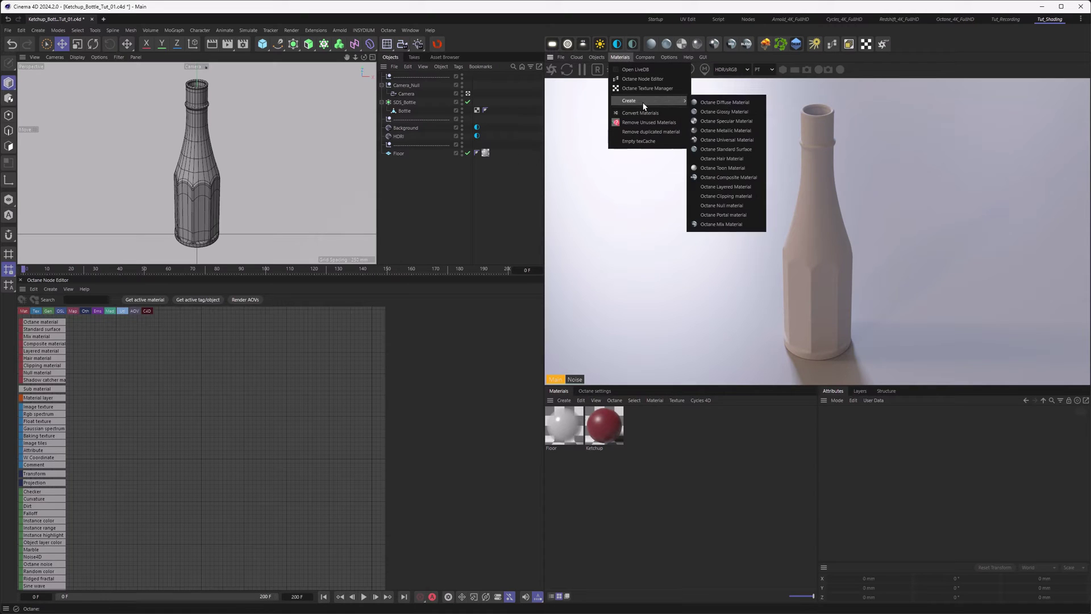
click(723, 121)
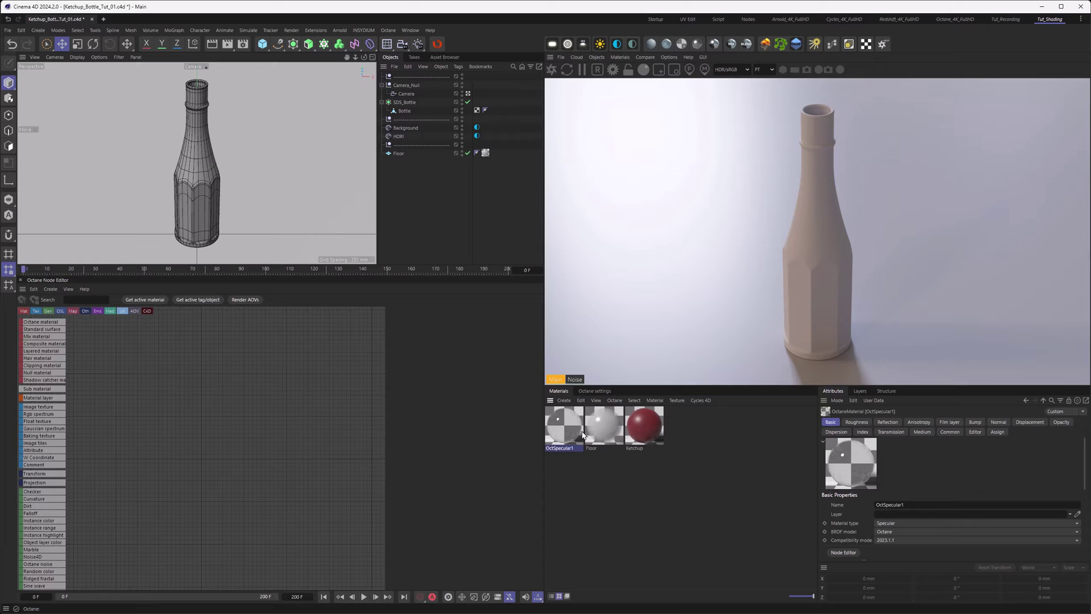
click(884, 432)
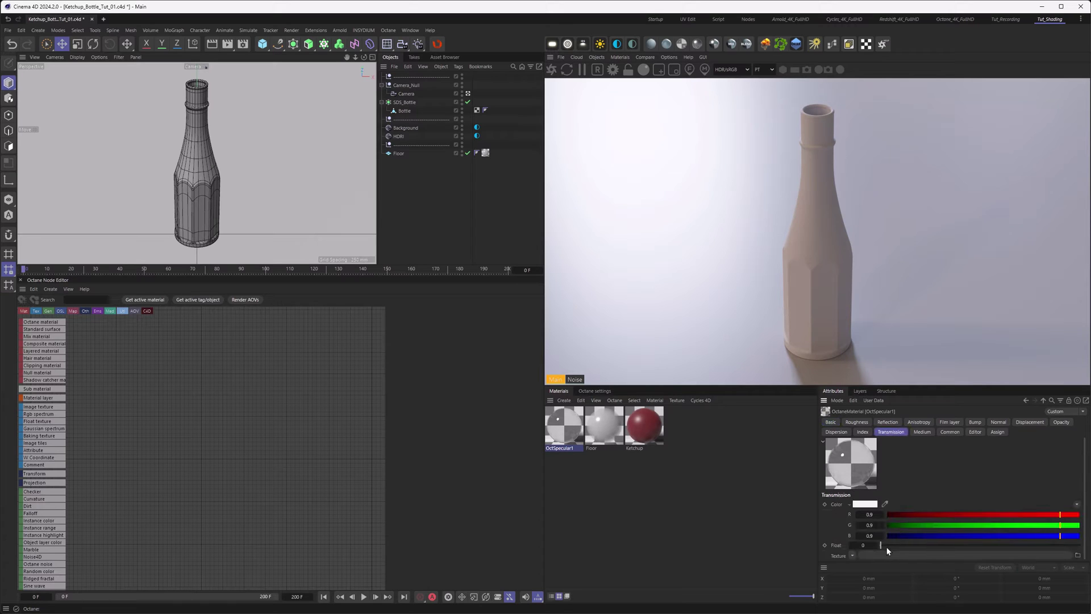
drag(869, 514, 886, 514)
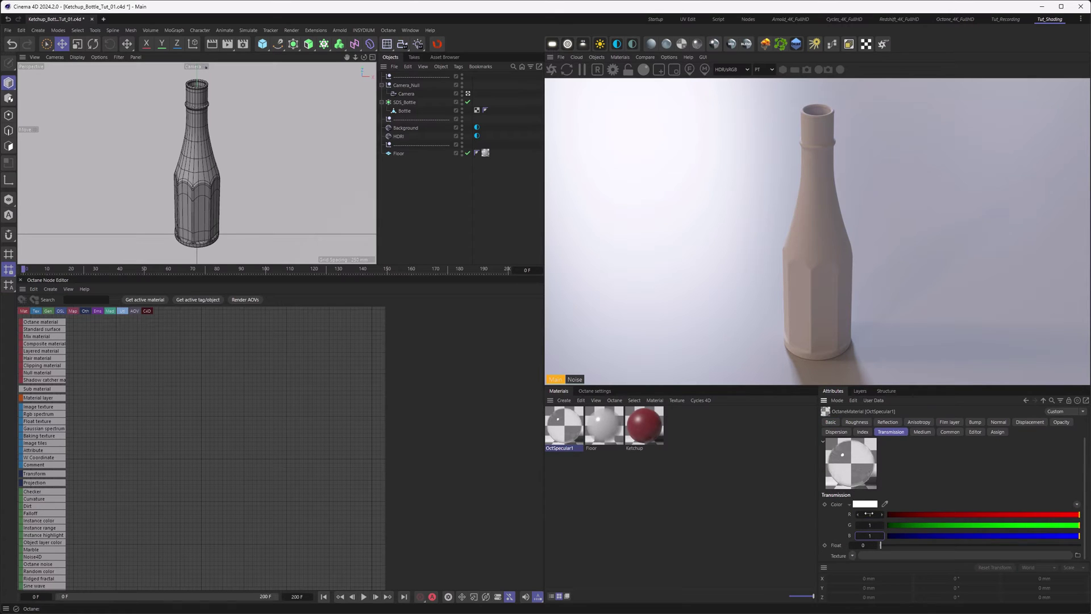
click(863, 433)
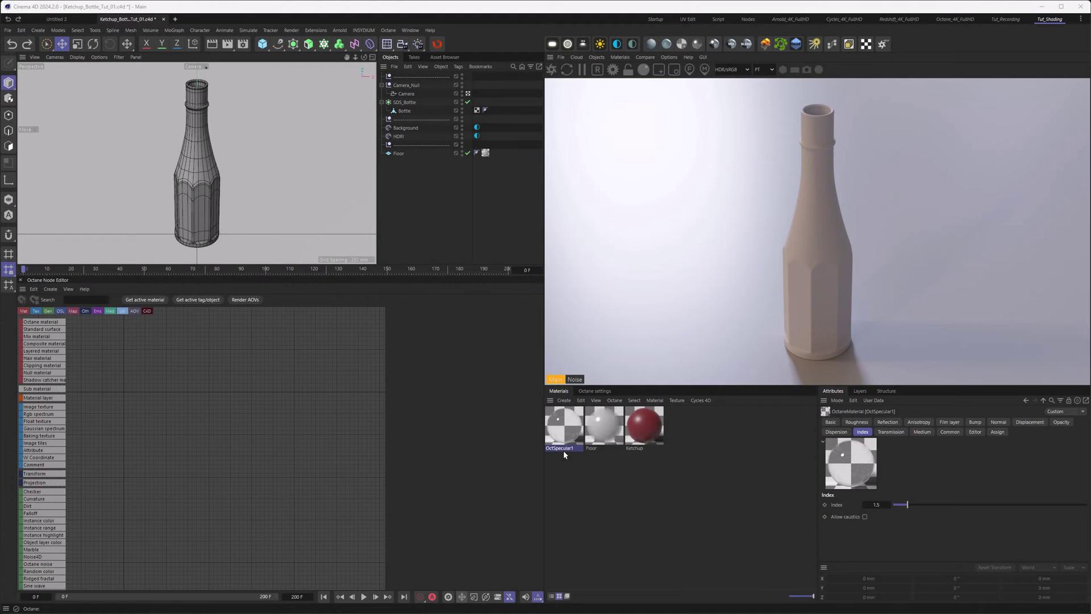
- Rename the new specular material Glass Abs and assign it to the Bottle object
text(Glass Abs)
key(Return)
drag(562, 449, 415, 116)
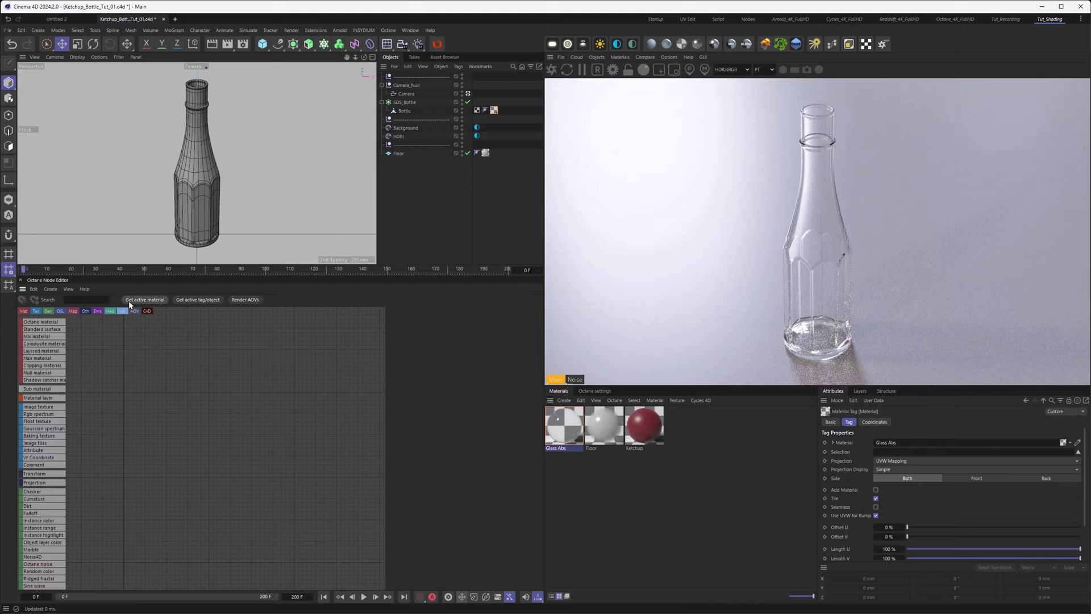
- Load the Glass Abs material into the Octane Node Editor and save the project
click(129, 301)
key(ctrl+s)
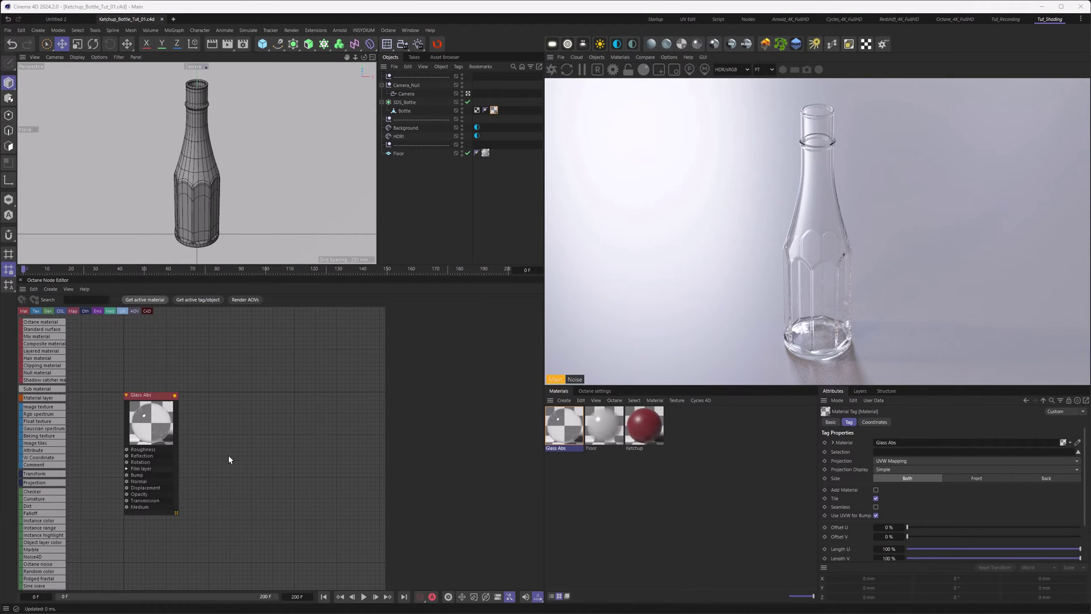
middle_drag(229, 459, 354, 440)
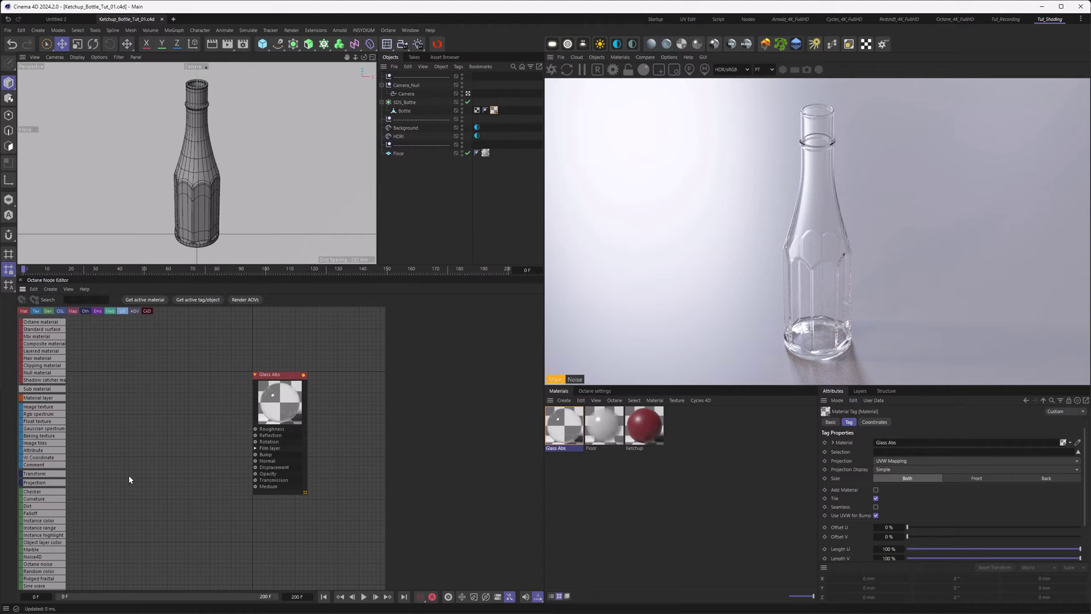
- Add an Octane noise node and connect it to the Bump input of Glass Abs
drag(47, 570, 130, 439)
middle_drag(164, 445, 203, 439)
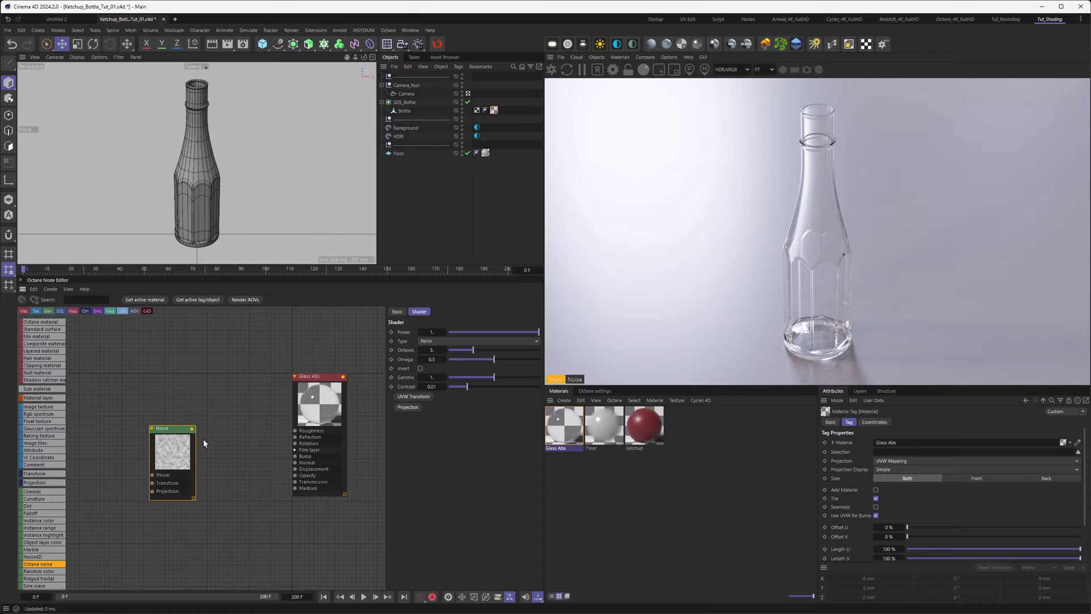
drag(193, 429, 295, 457)
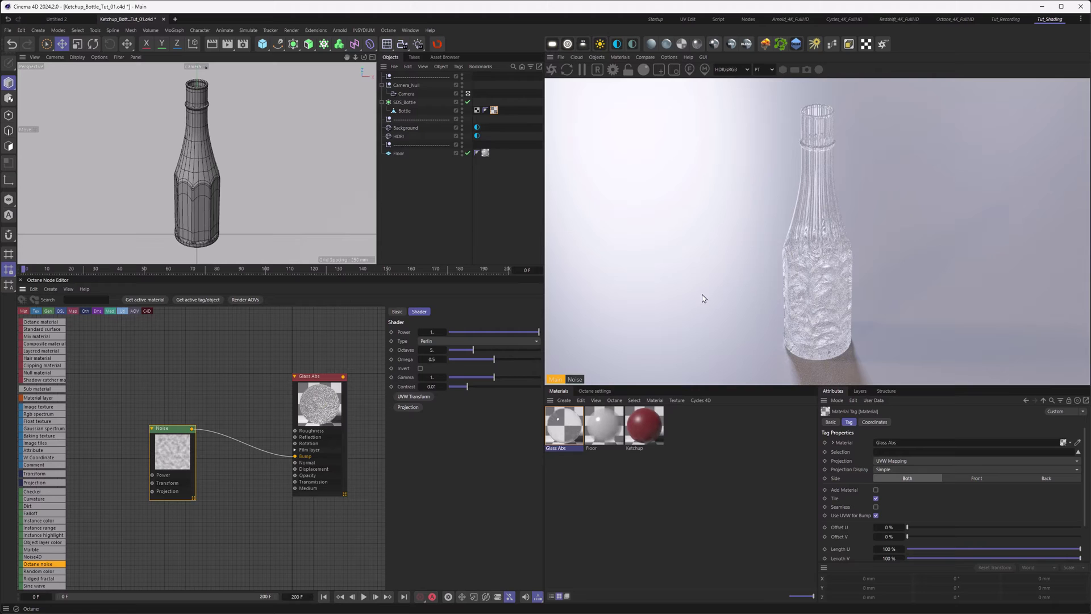
- Add a Texture Projection node to the noise and set its projection to XYZ to UVW
middle_drag(245, 392, 291, 357)
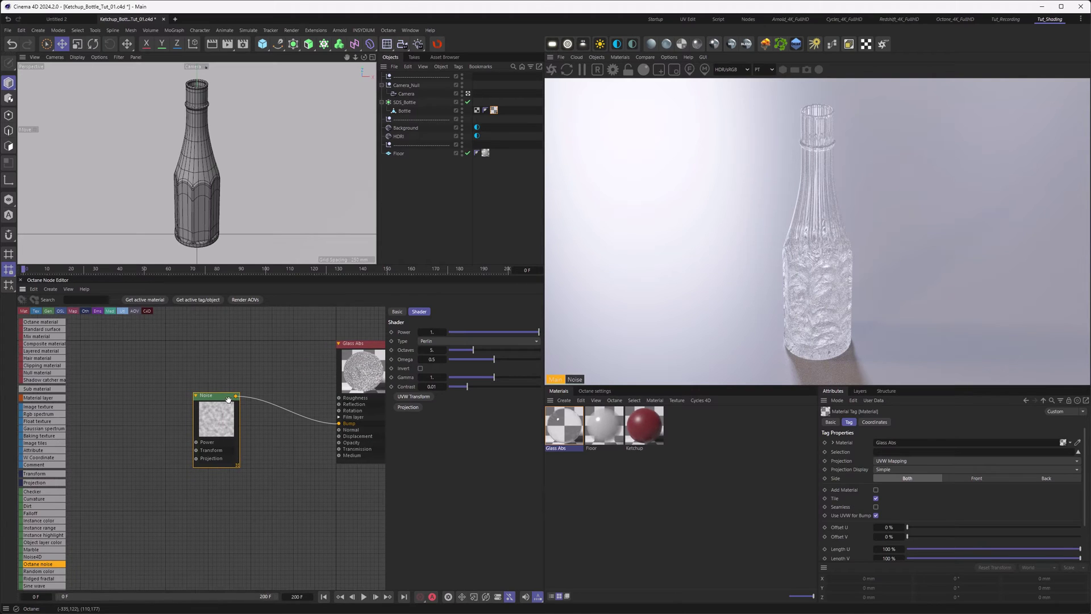
drag(204, 394, 227, 425)
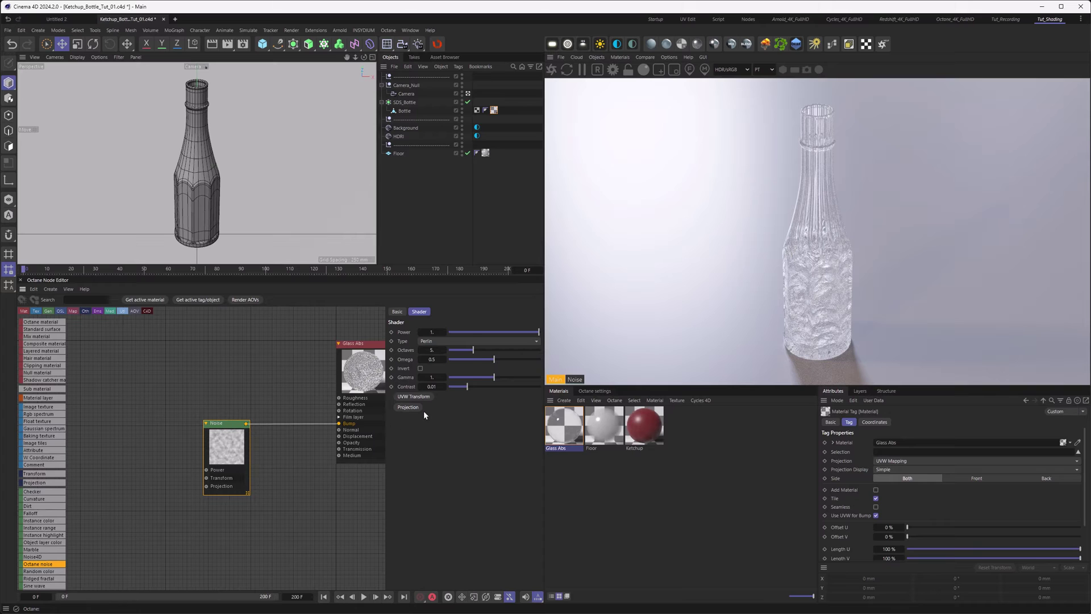
click(409, 407)
click(177, 499)
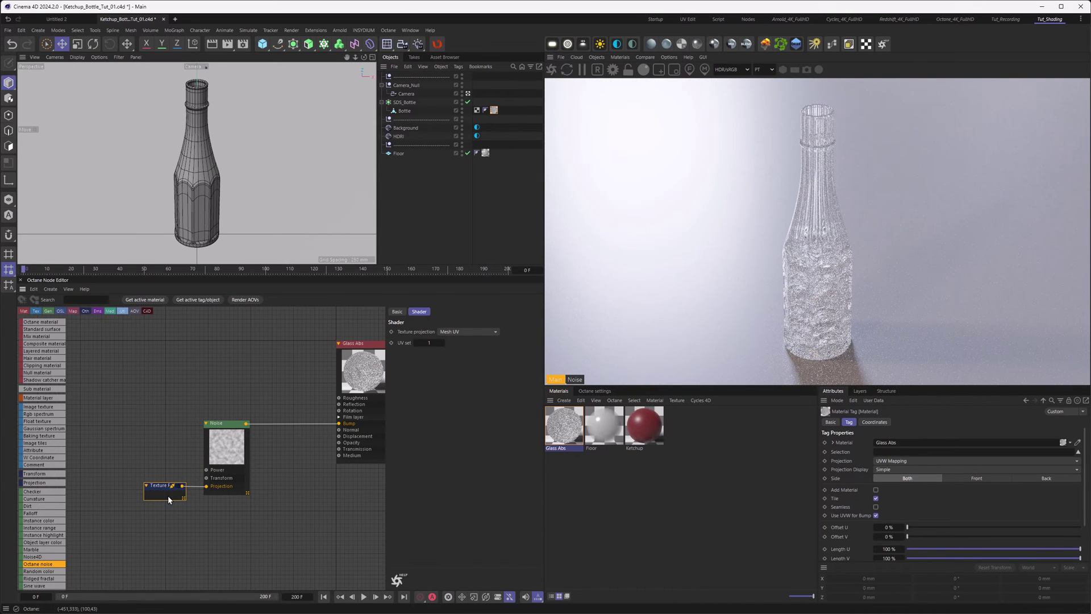
click(453, 333)
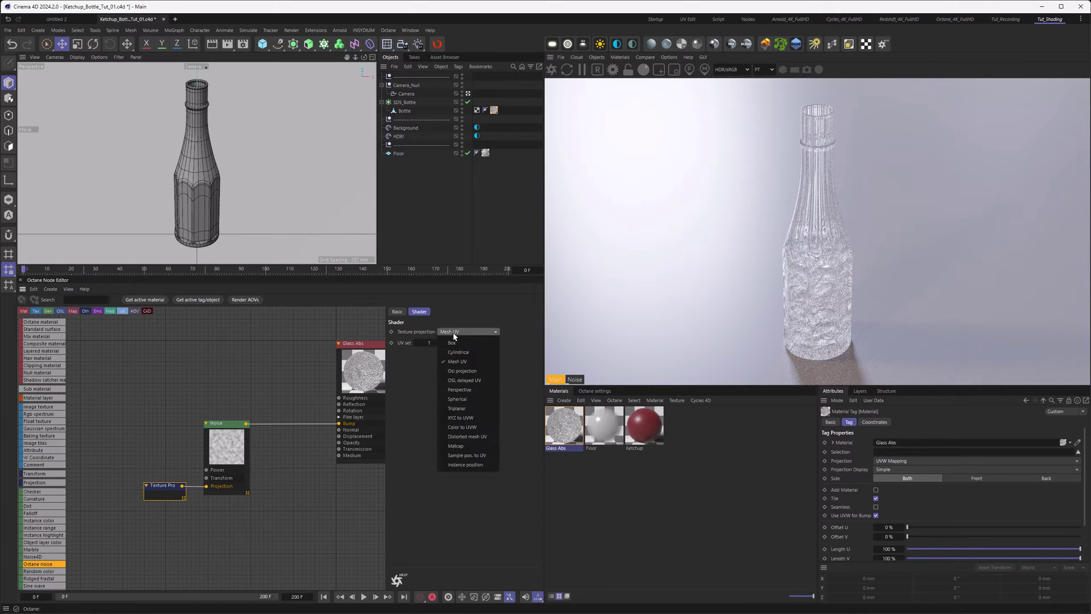
click(456, 418)
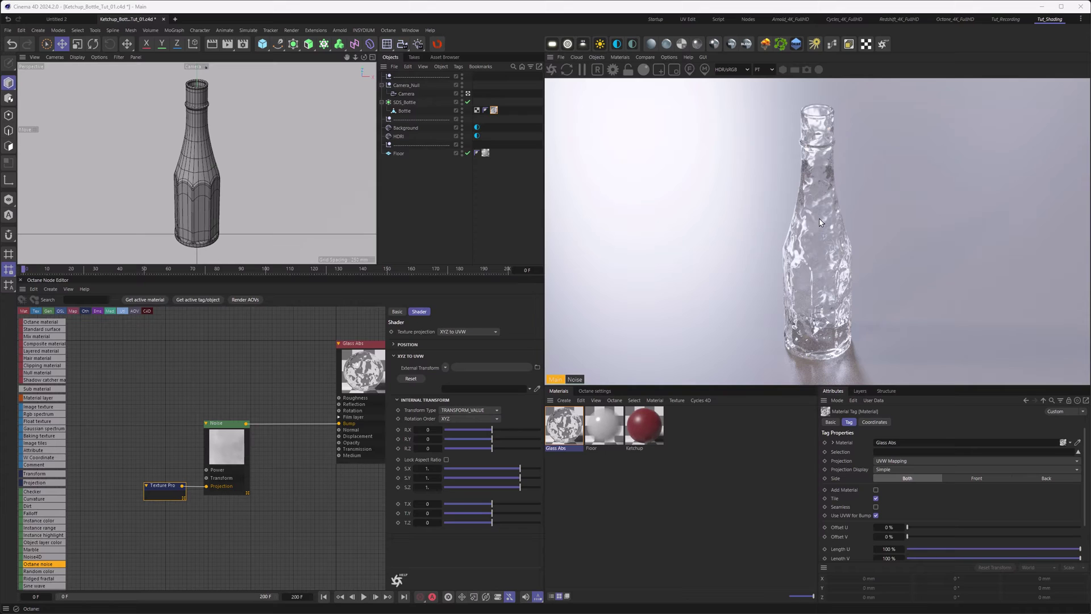
- Set the bump height of the Glass Abs material to 0.001
click(351, 375)
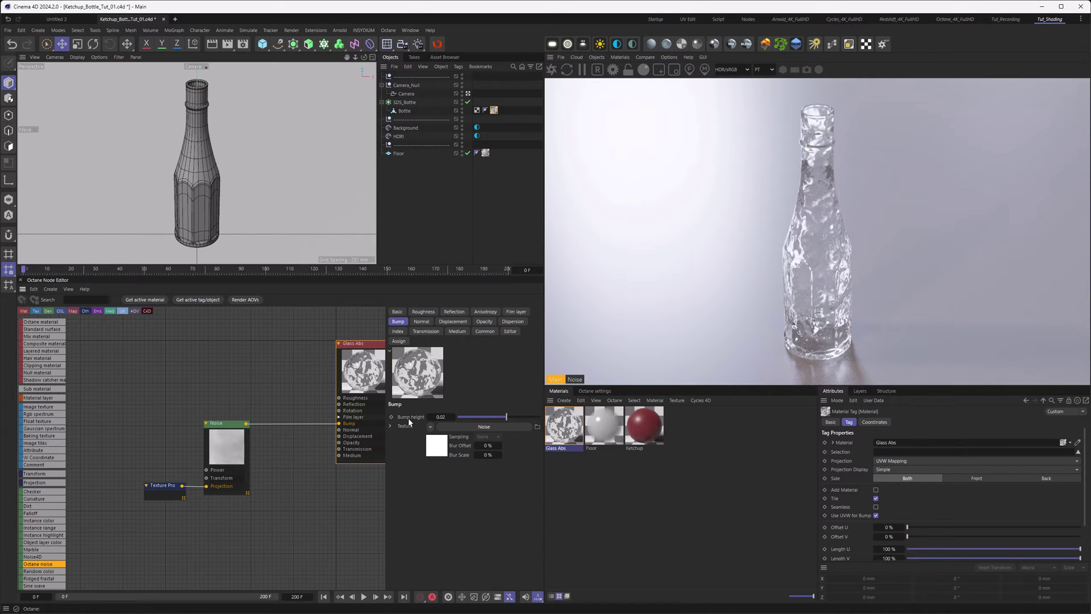
click(441, 417)
text(0.001)
key(Return)
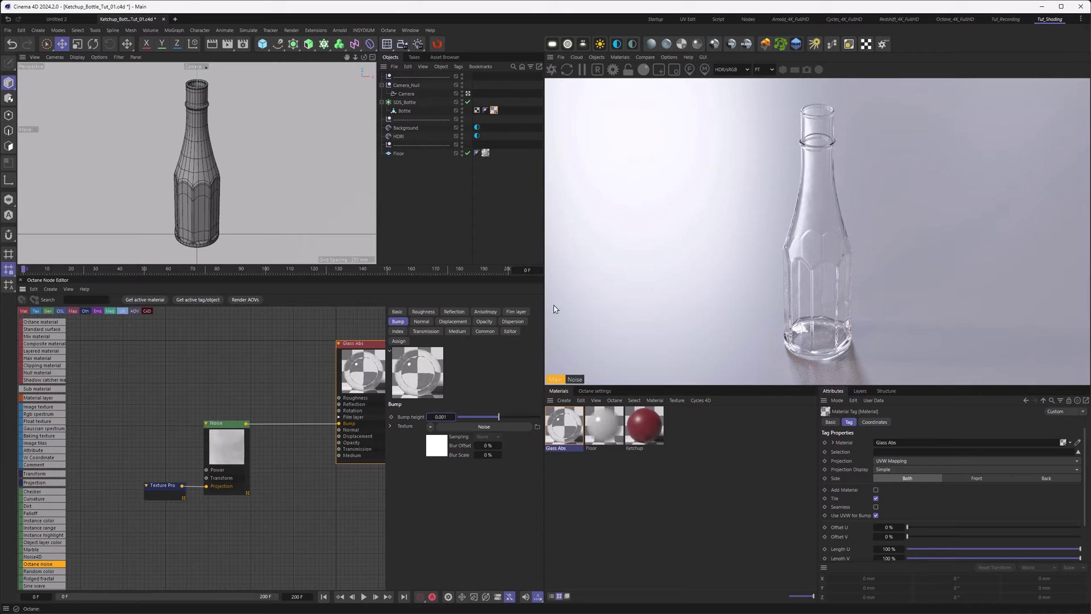
- Solo the noise node in the render and set its Octaves to 8
click(224, 426)
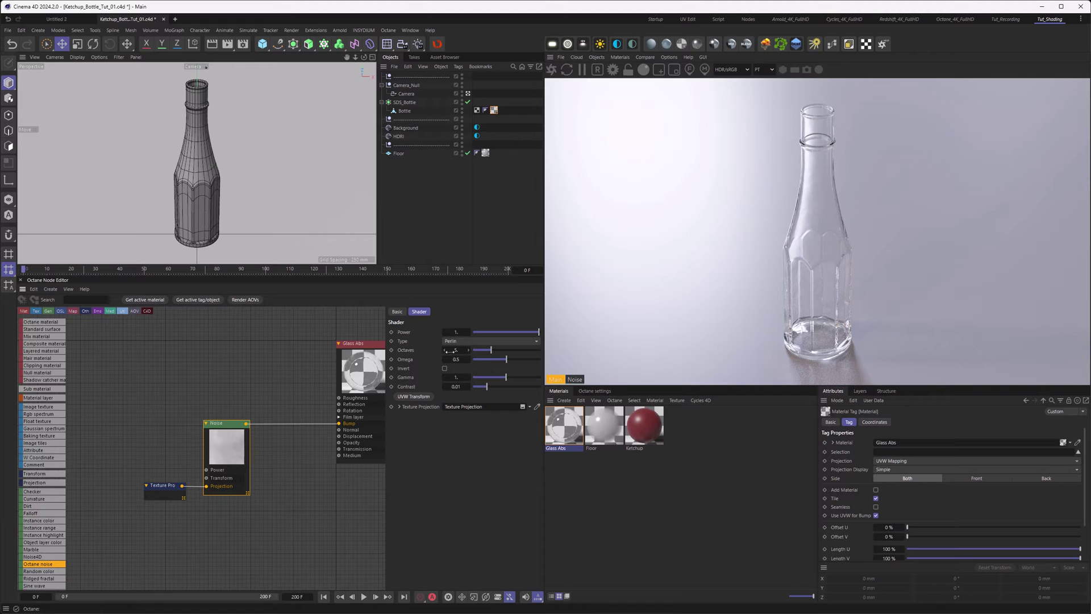
right_click(224, 422)
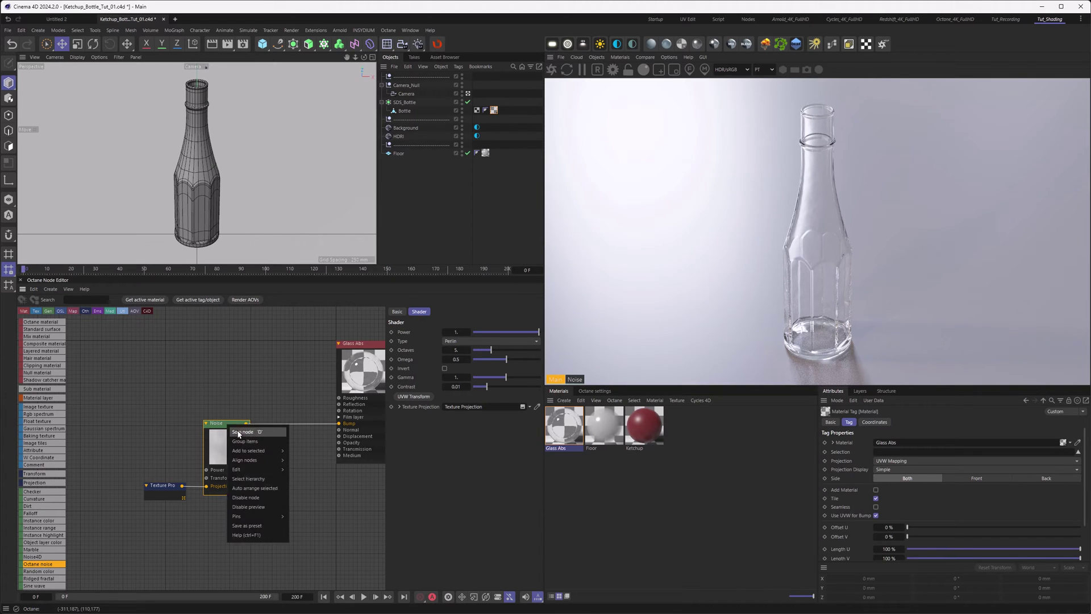
click(250, 426)
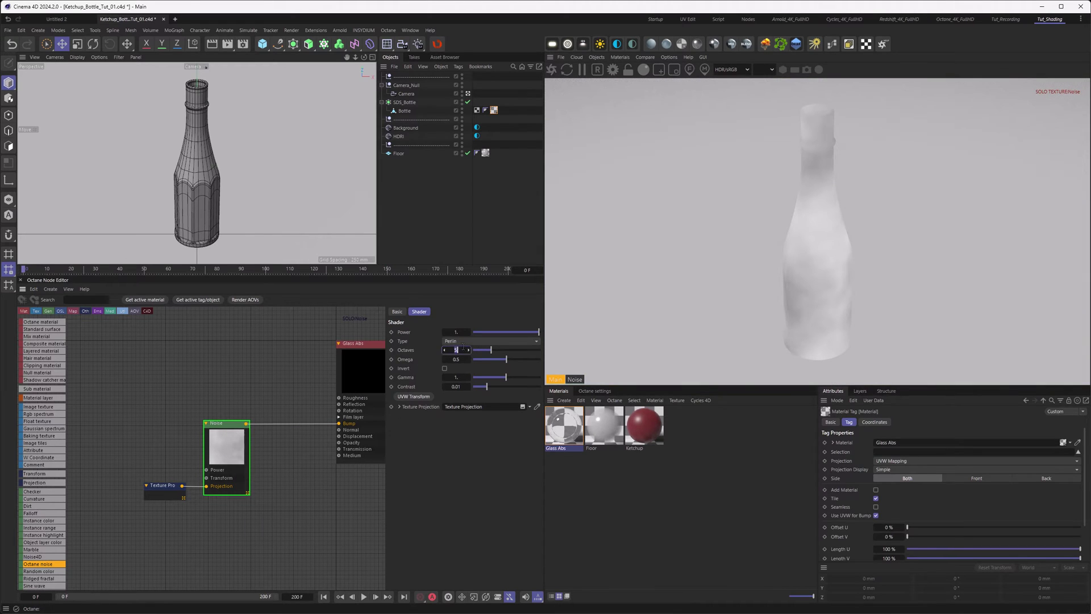
drag(457, 350, 464, 350)
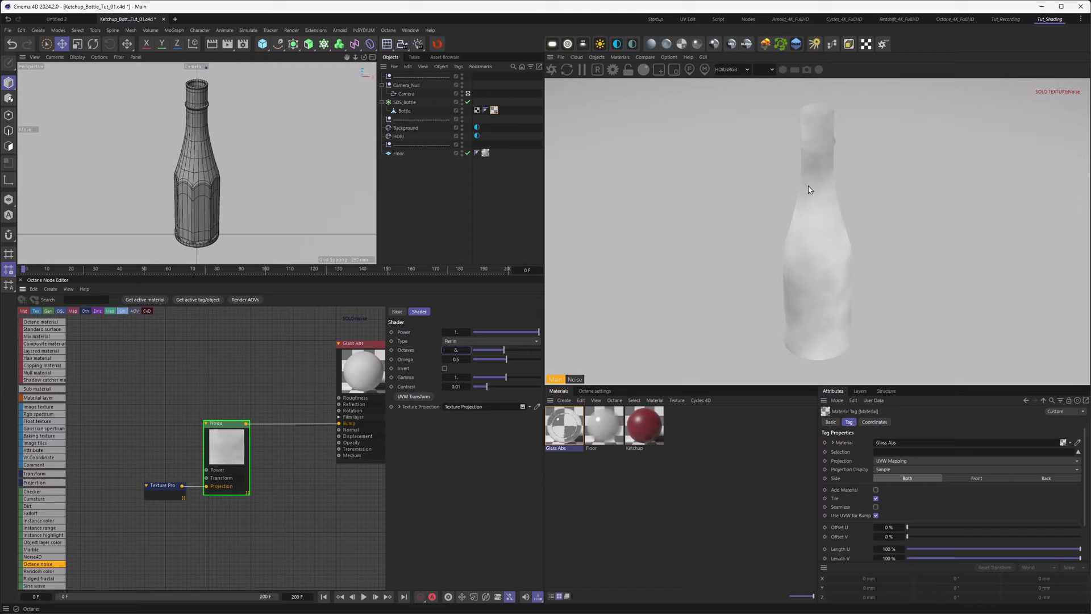
drag(455, 349, 451, 350)
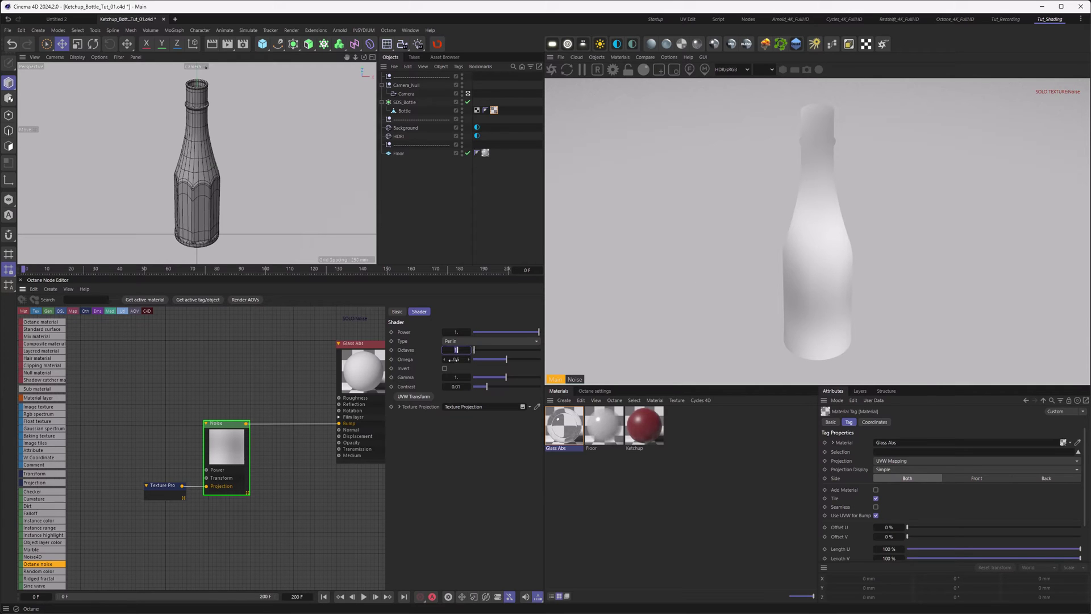
text(8)
key(Return)
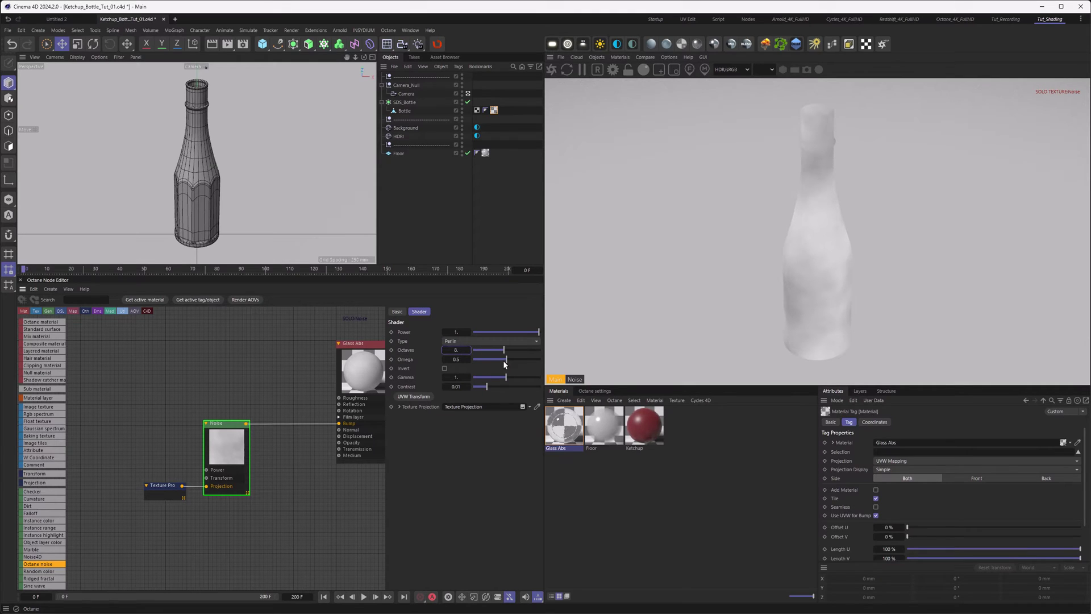
- Set the noise's Omega to 0.375 and turn off the node's solo preview
drag(507, 362, 472, 360)
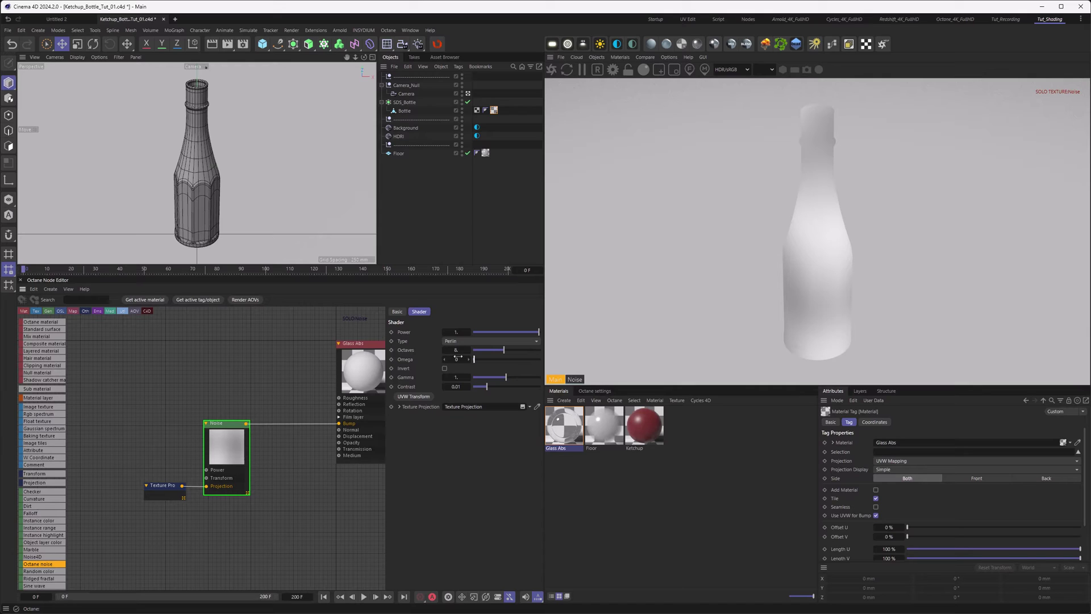
click(455, 359)
drag(477, 361, 536, 359)
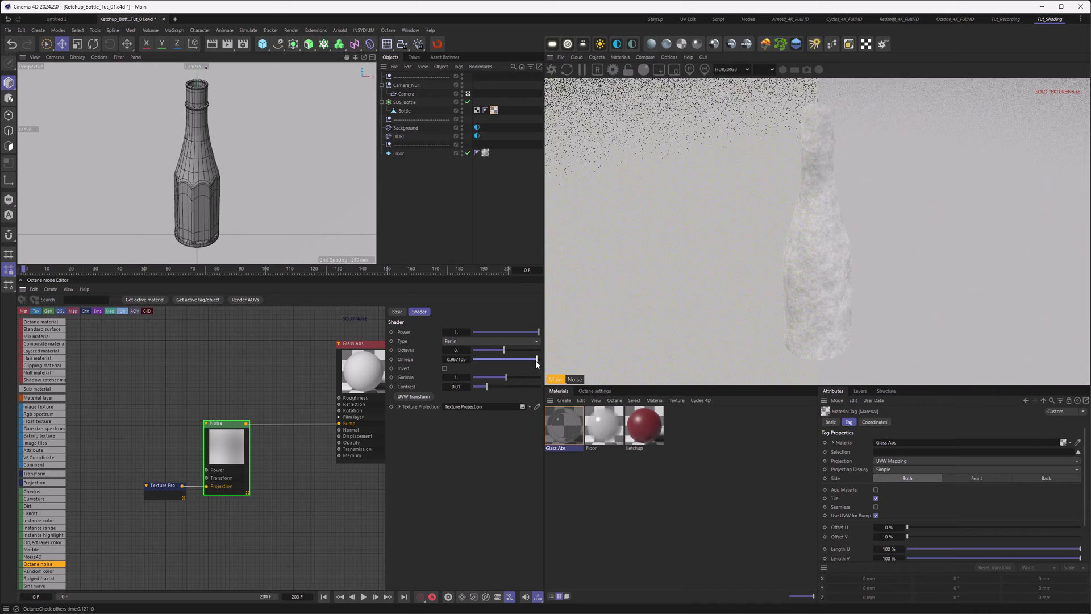
click(458, 359)
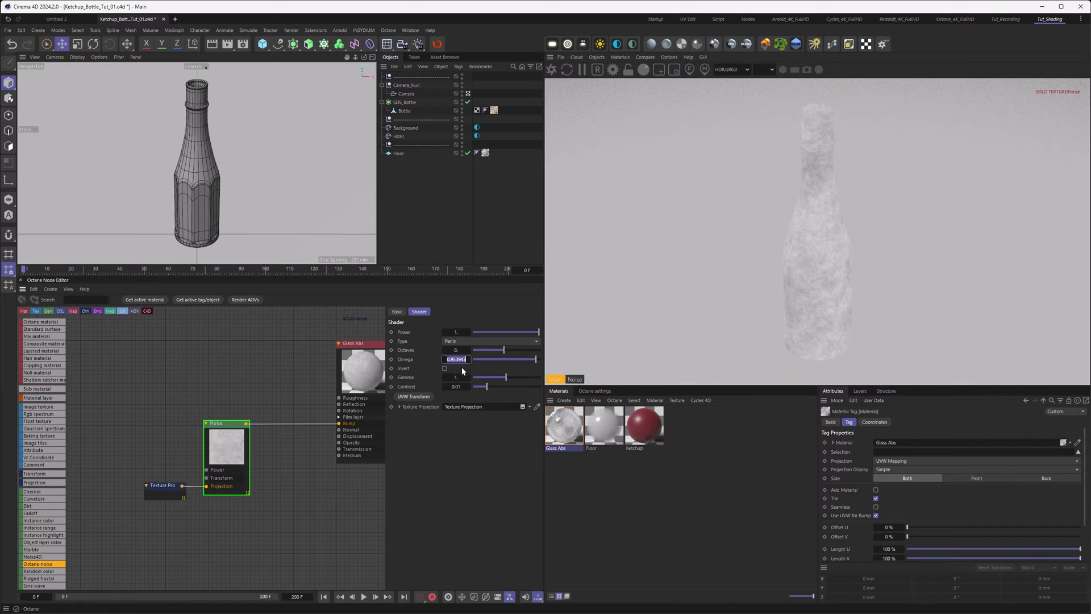
text(0.375)
key(Return)
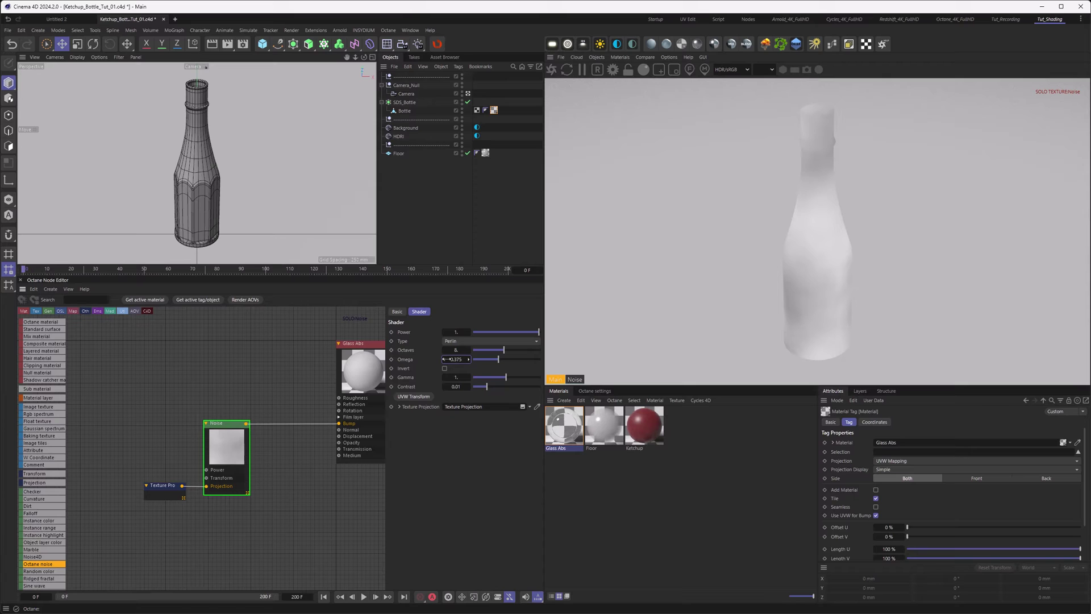
right_click(230, 433)
click(251, 436)
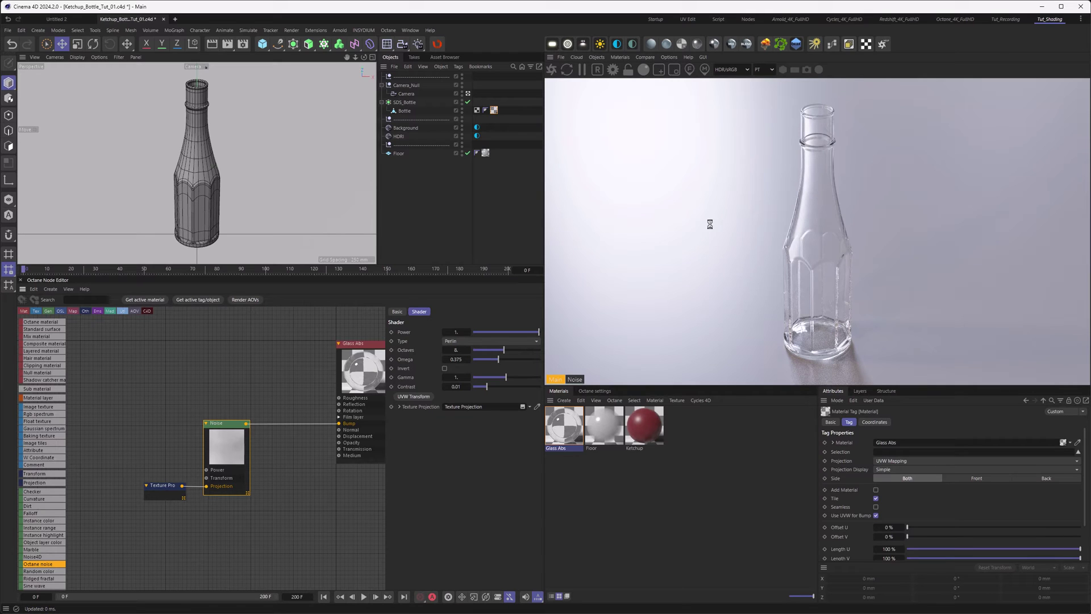
- Add an RGB spectrum node below the noise and connect it to the Transmission input of Glass Abs
click(356, 393)
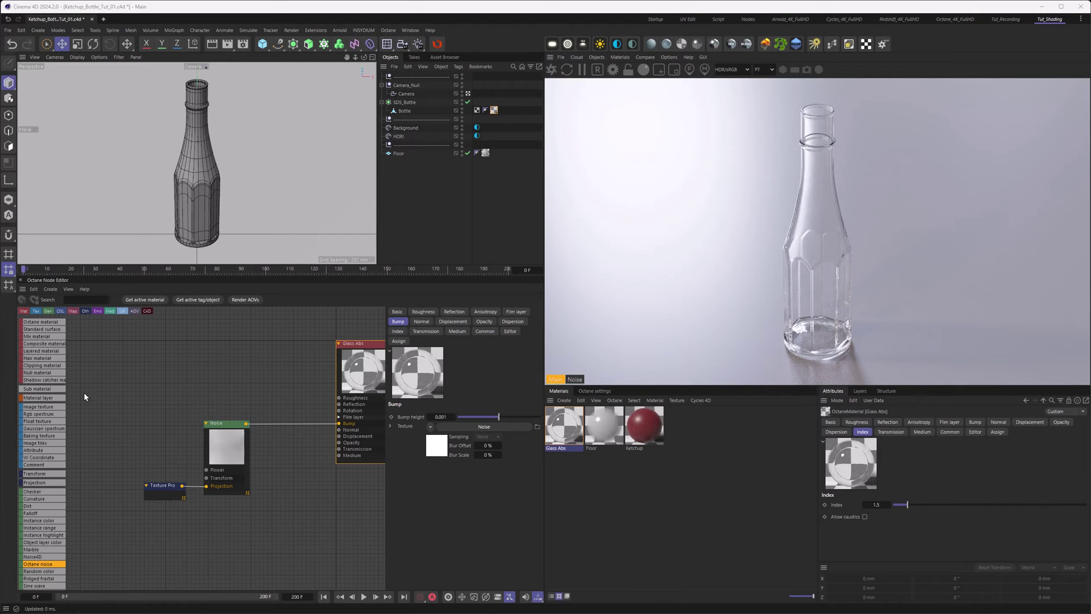
drag(45, 414, 127, 388)
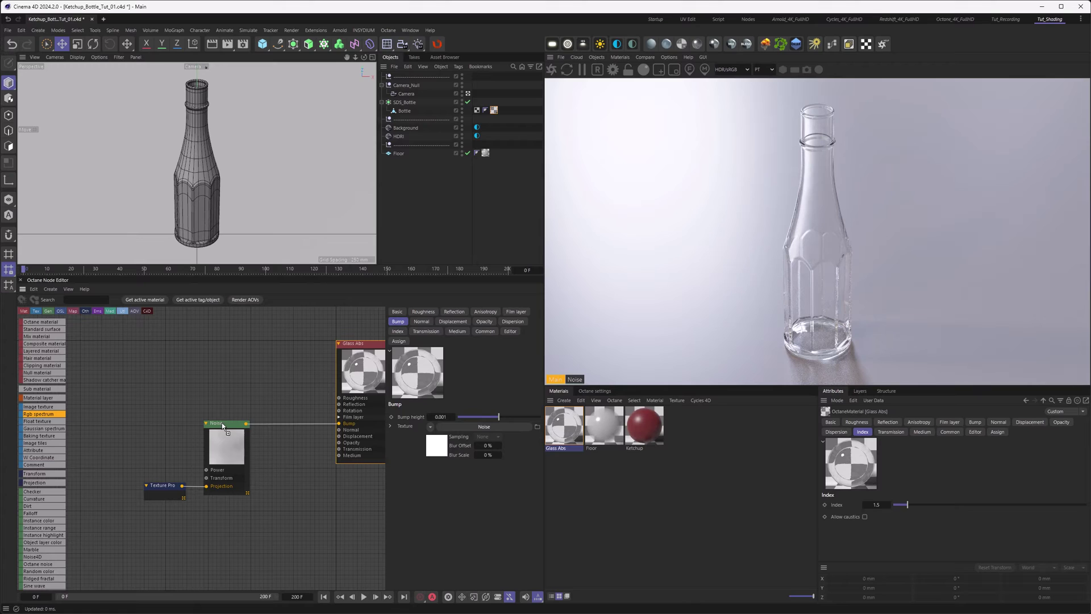
drag(222, 425, 227, 520)
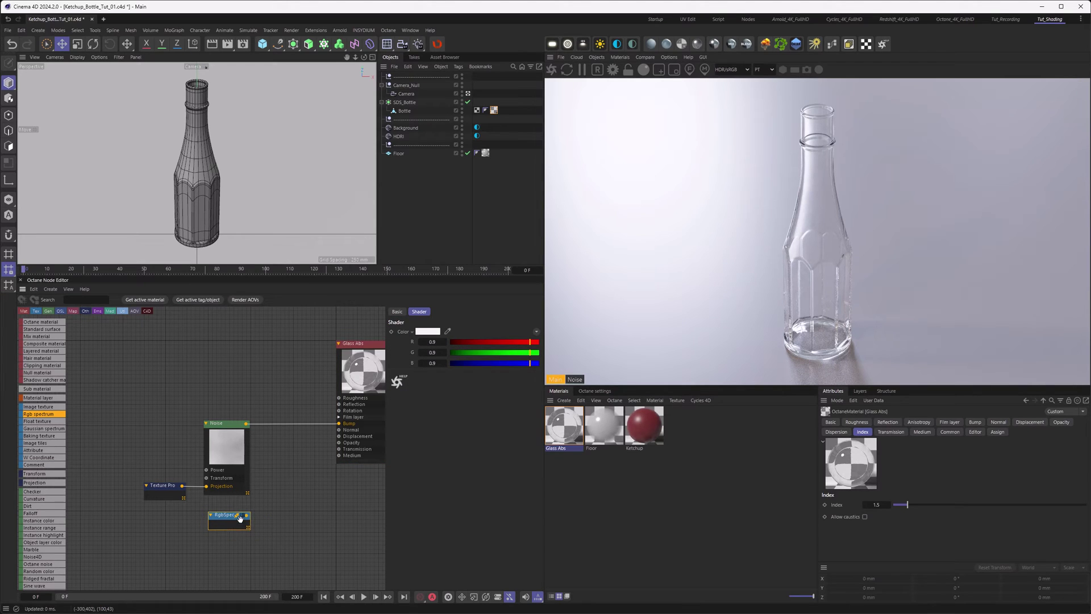
drag(248, 518, 339, 451)
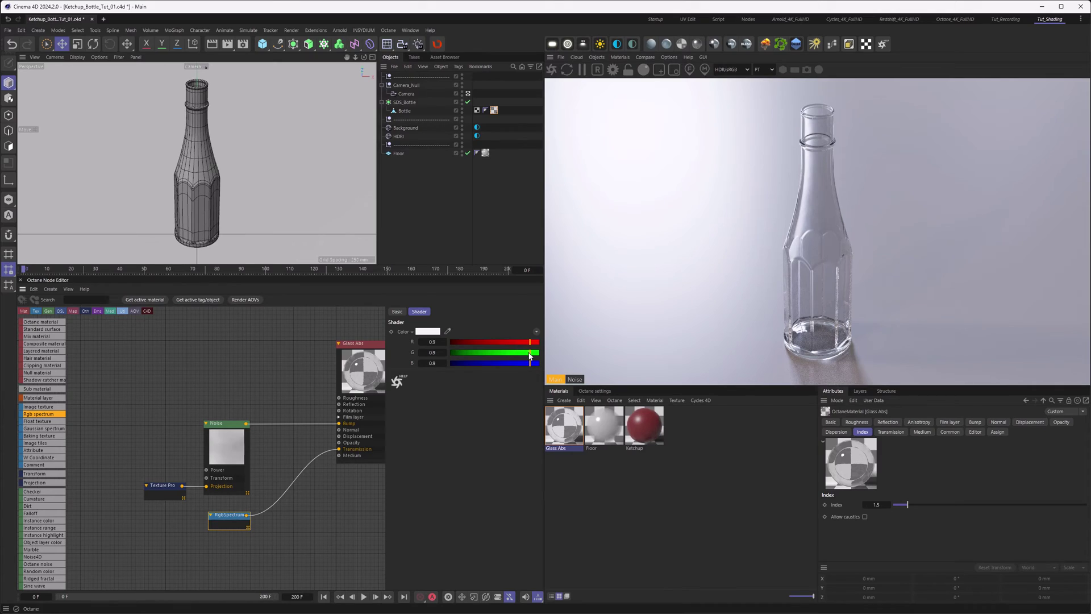
- Set the RGB spectrum to R 0.860577, G 1, B 0.8125 and route it into a new Absorption medium on Glass Abs instead of Transmission
mouse_move(530, 356)
mouse_down()
mouse_move(538, 354)
mouse_move(523, 362)
mouse_up()
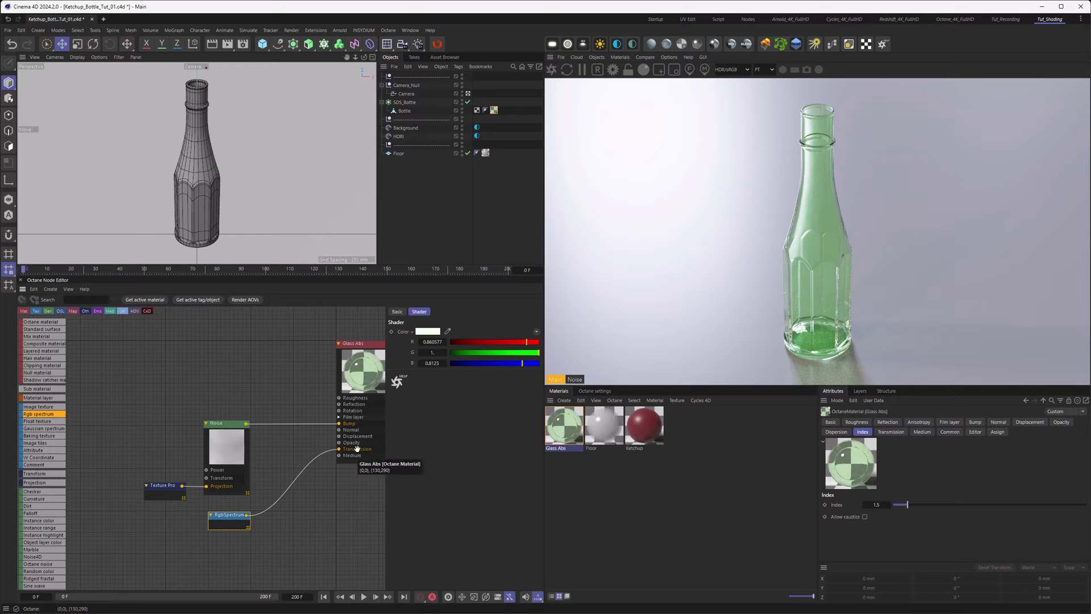
click(370, 376)
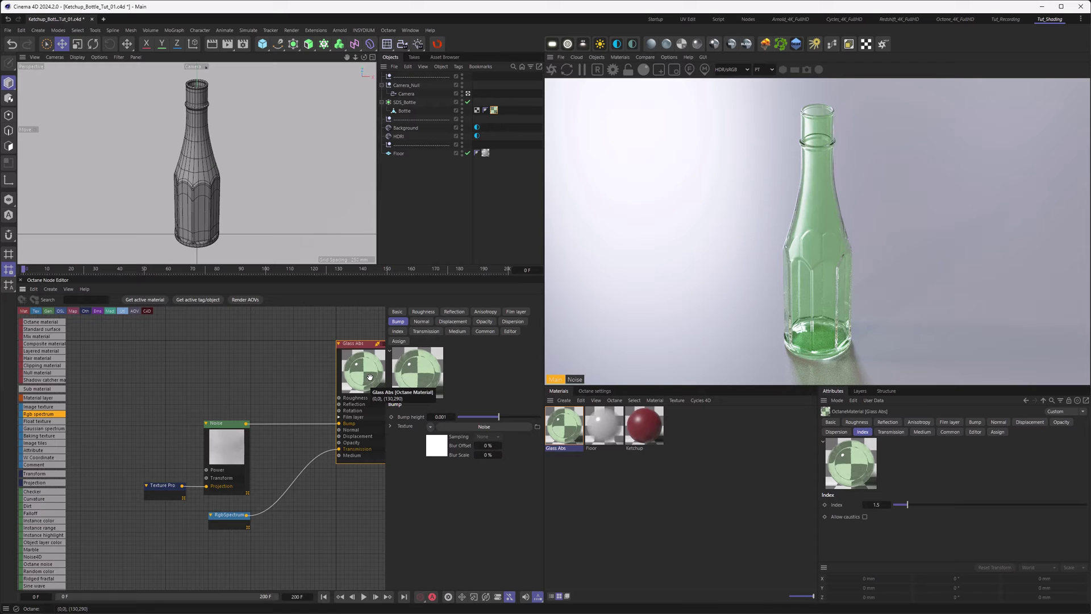
click(458, 331)
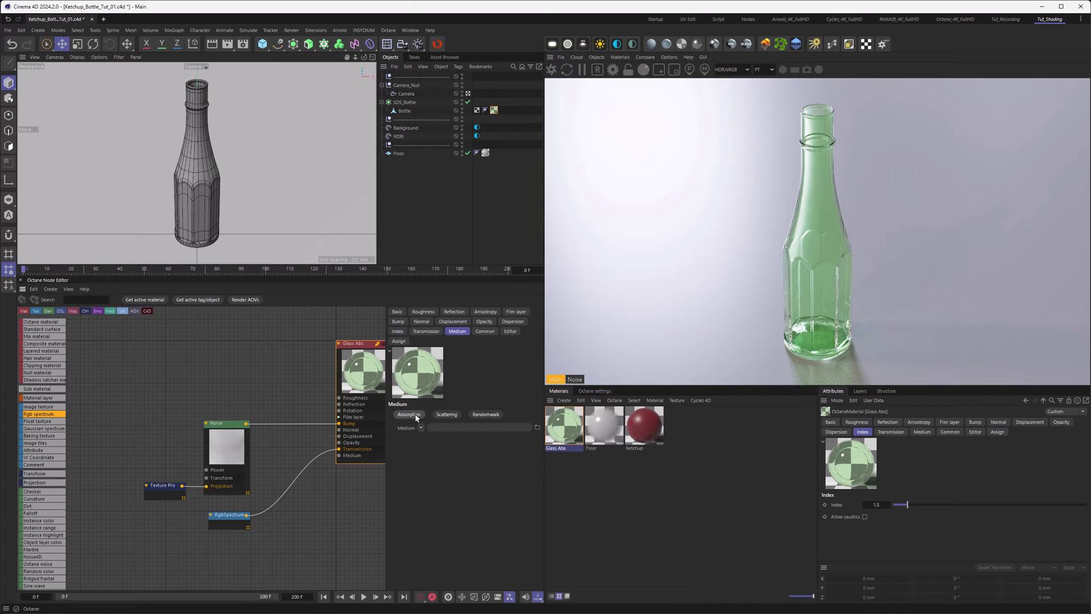
click(417, 418)
drag(291, 456, 272, 528)
click(232, 518)
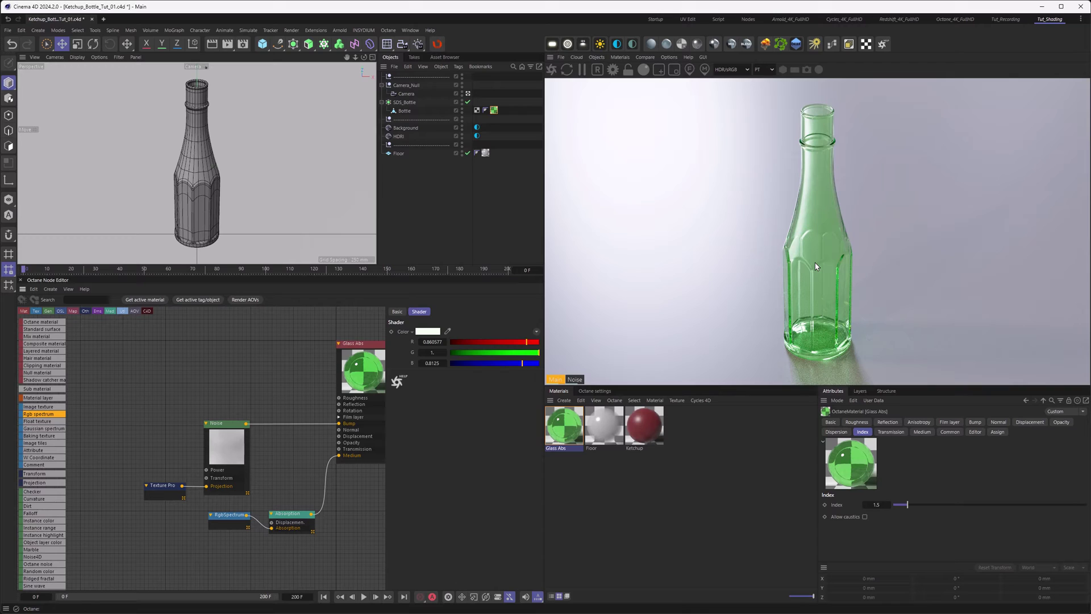
- Set the Density of the Absorption medium node to 500
click(291, 514)
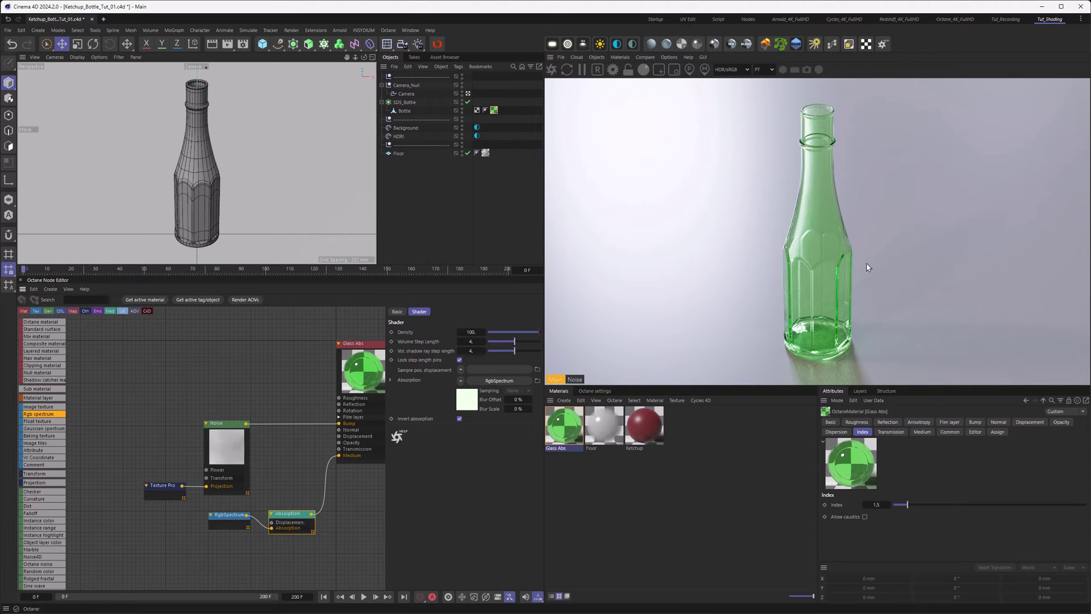
double_click(471, 332)
text(500)
key(Return)
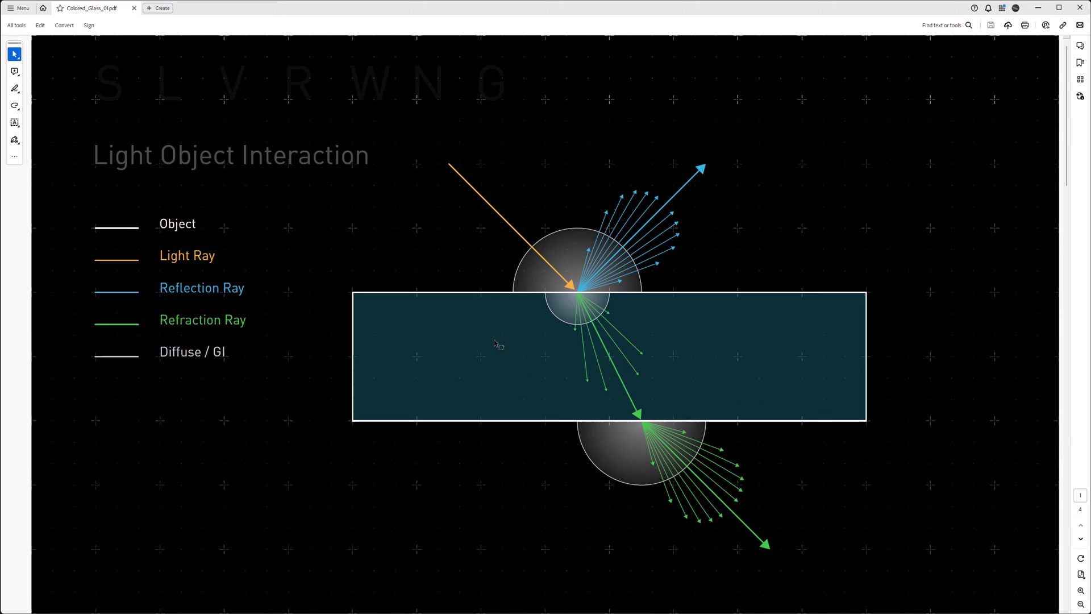
- Read through the light-object interaction, transmission and absorption diagrams in Colored_Glass_01.pdf
key(Page_Down)
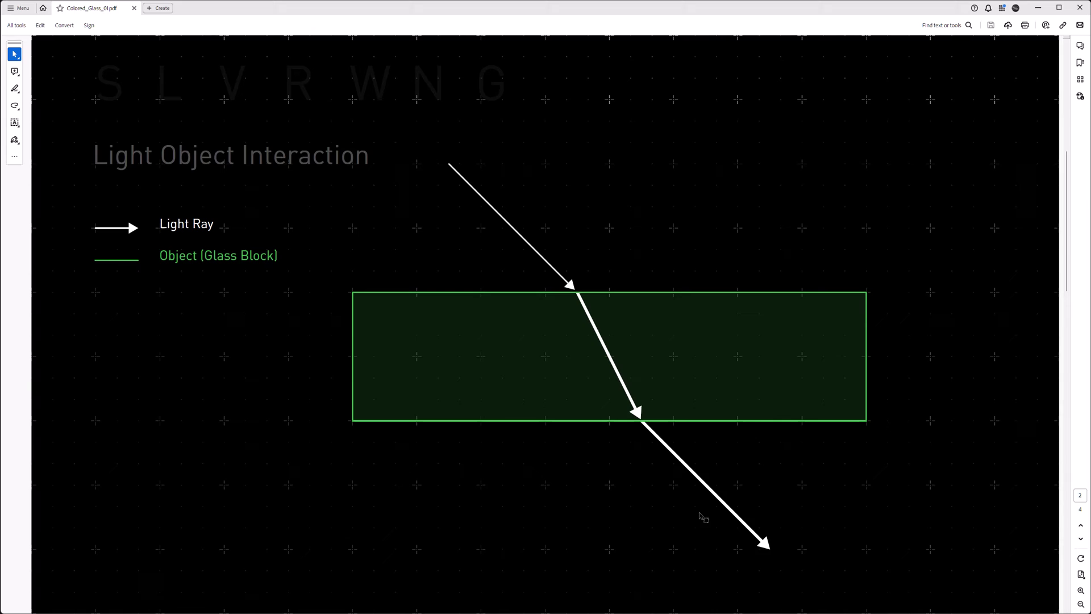
scroll(677, 487, down, 1)
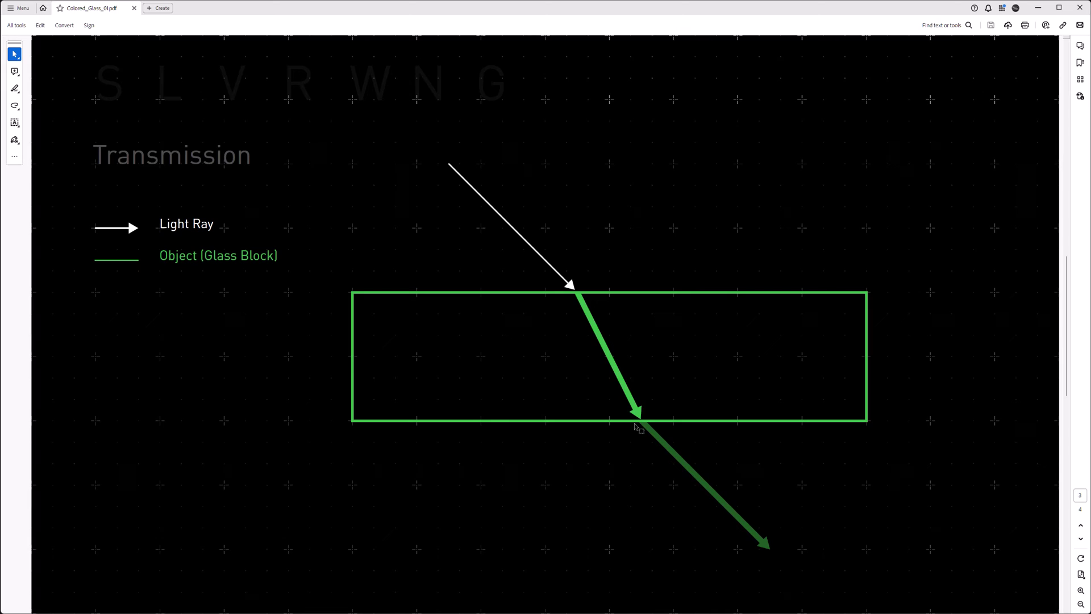
scroll(565, 370, down, 1)
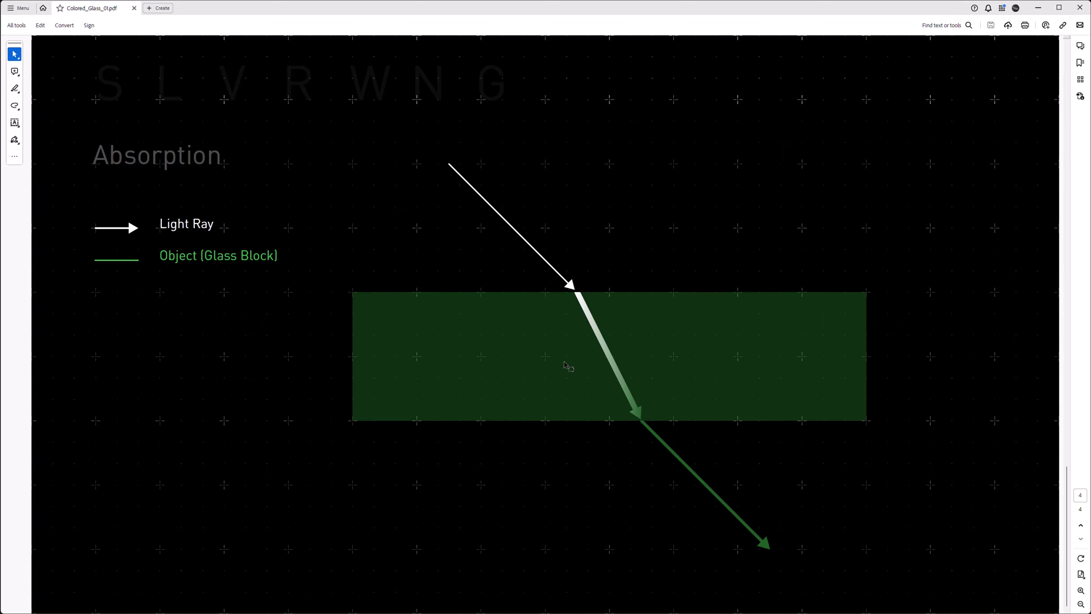
scroll(549, 364, up, 3)
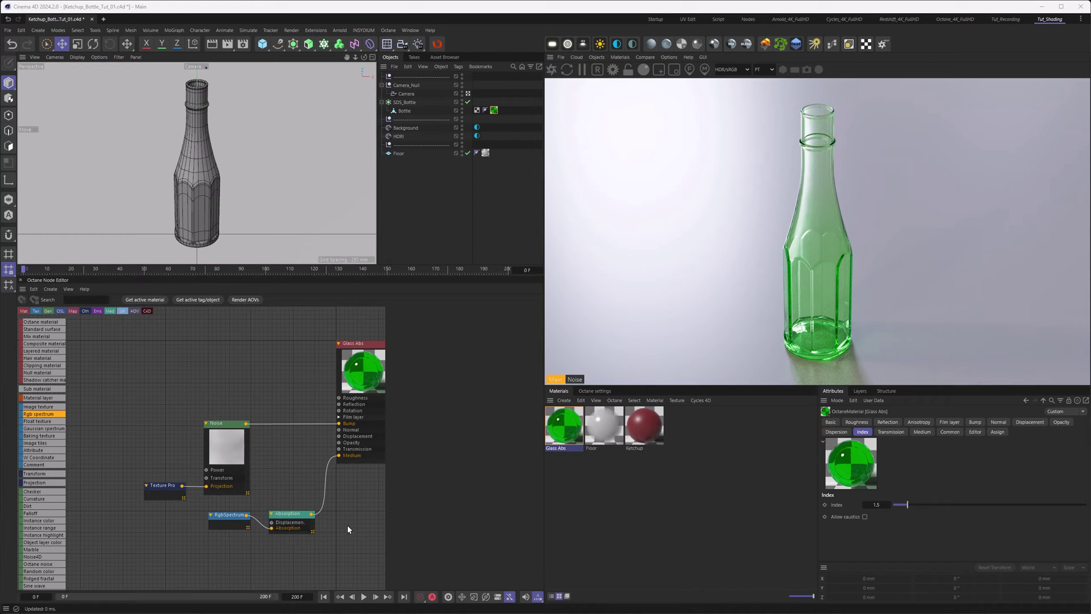
- Line up the RGB spectrum and Absorption nodes beneath the noise and set the spectrum's green value to 0.9
drag(228, 505, 172, 531)
click(280, 549)
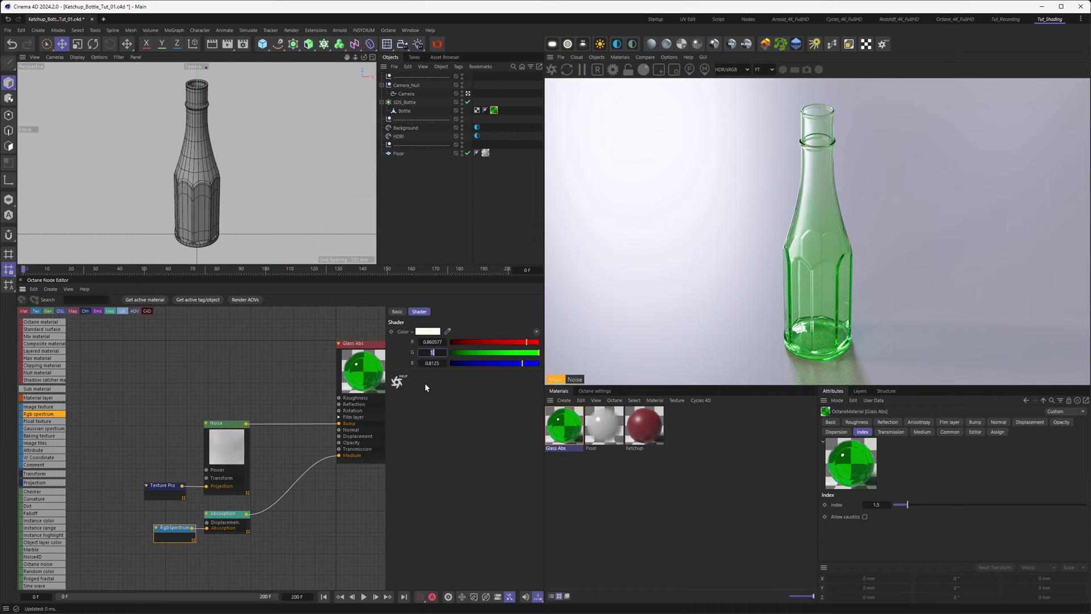
text(0.9)
key(Return)
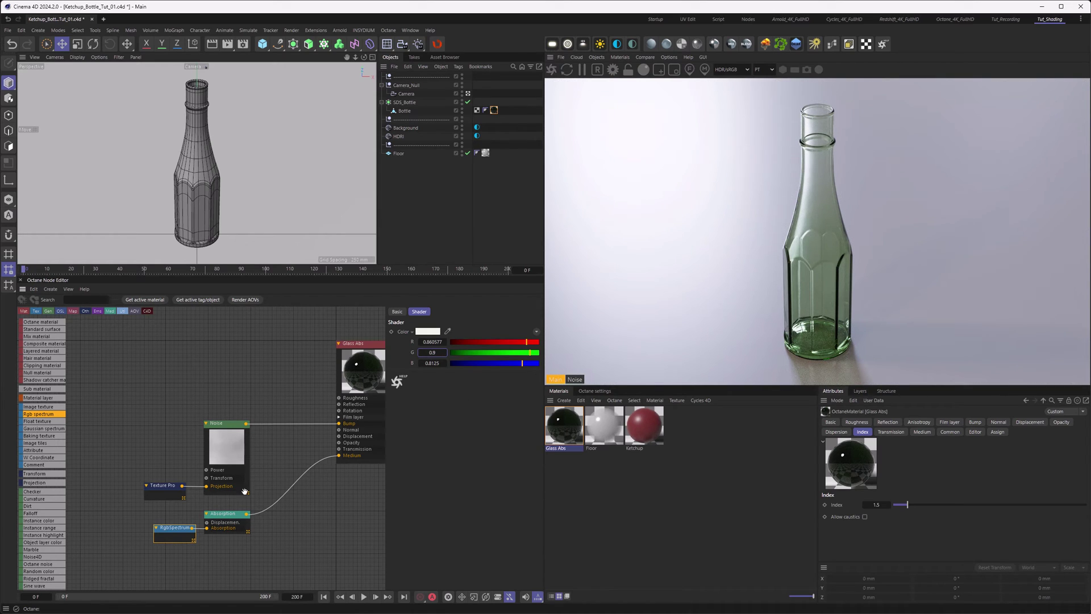
- Set the Density of the Absorption node to 250
click(232, 514)
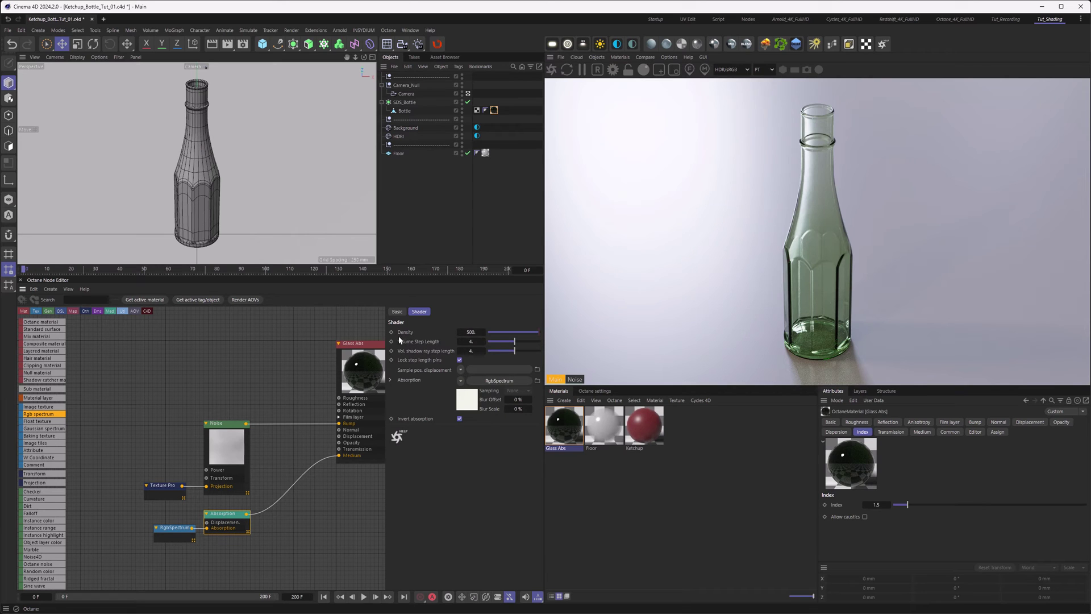
click(465, 333)
text(250)
key(Return)
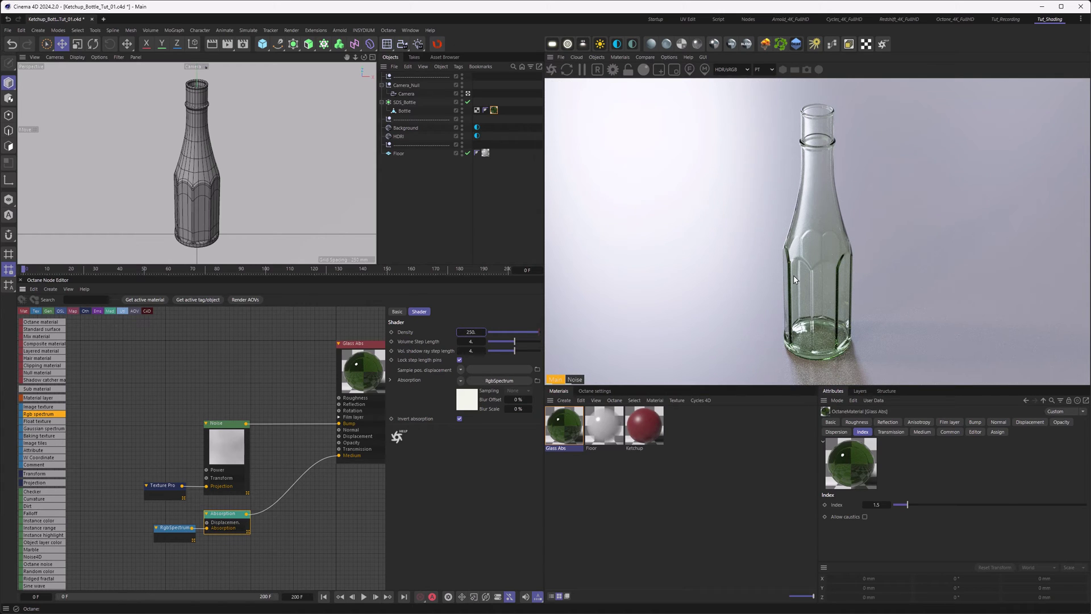
- Set the RGB spectrum's red to 0.75 and blue to 0.65, and save the project
click(177, 528)
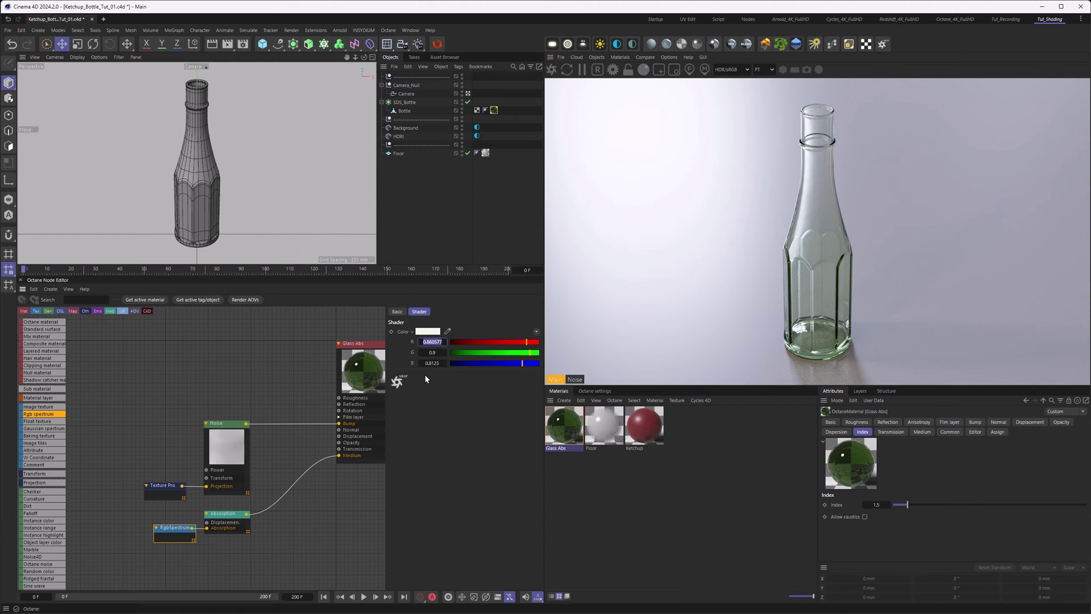
text(5)
key(Return)
click(431, 364)
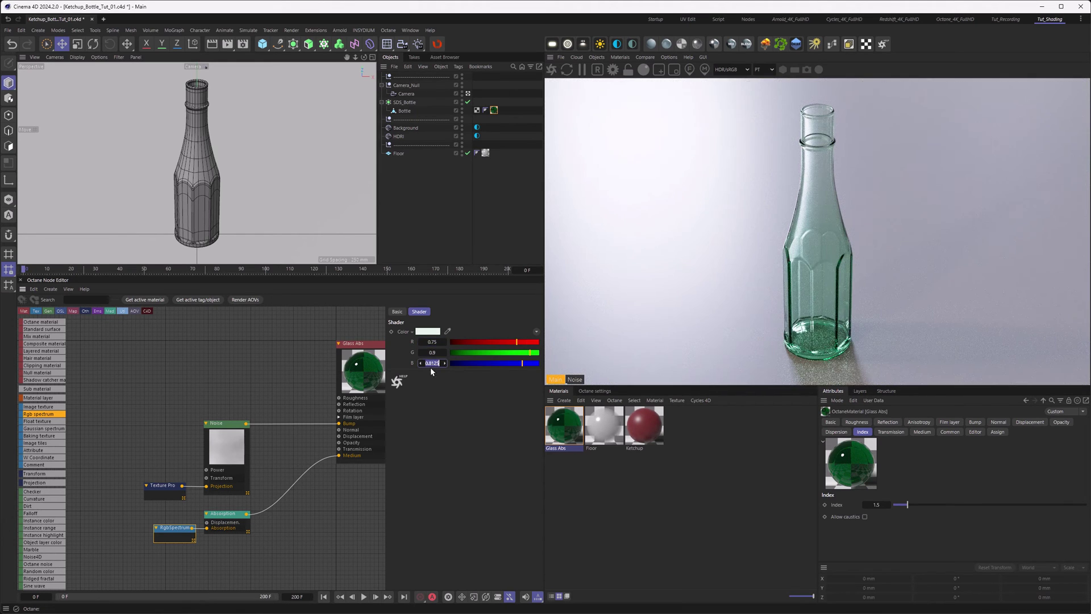
text(0.65)
key(Return)
key(ctrl+s)
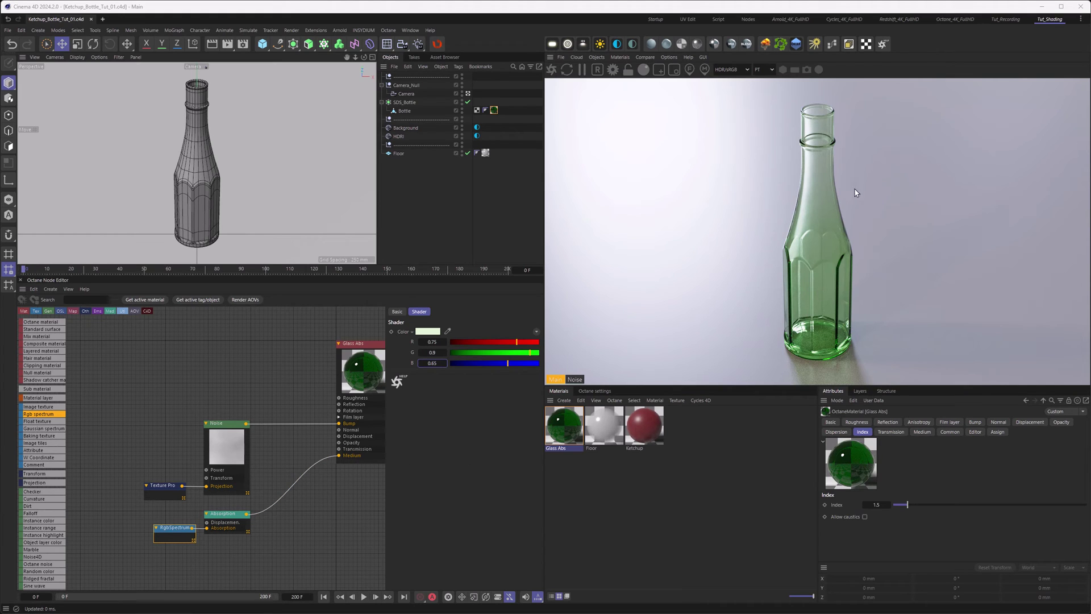
- Add a sphere with the Glass Abs material beside the bottle, at about 145 mm in X and 127 mm in Y
click(262, 45)
click(427, 74)
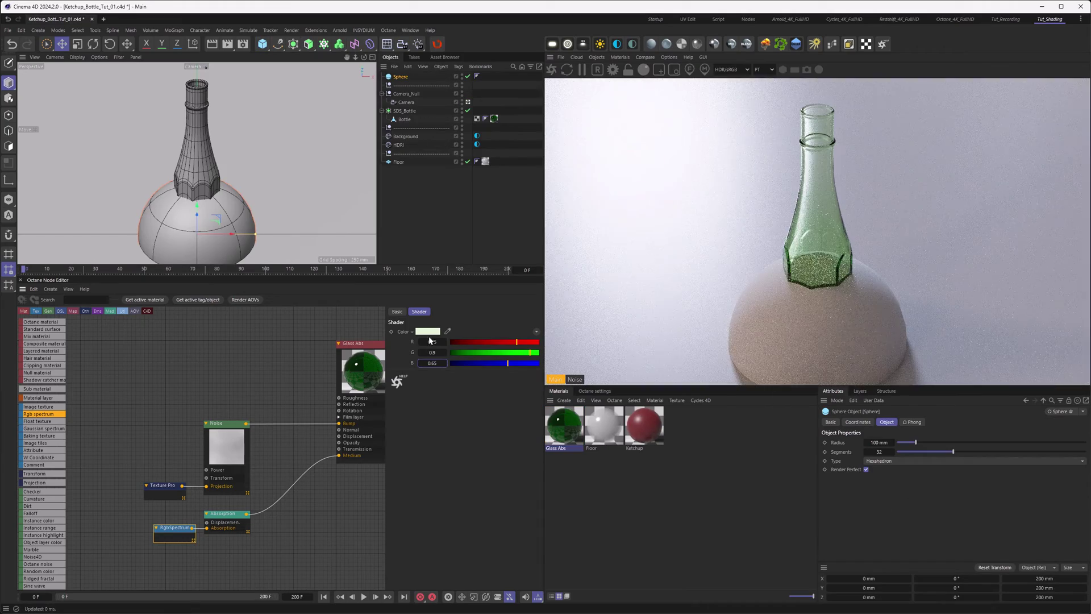
drag(277, 238, 329, 238)
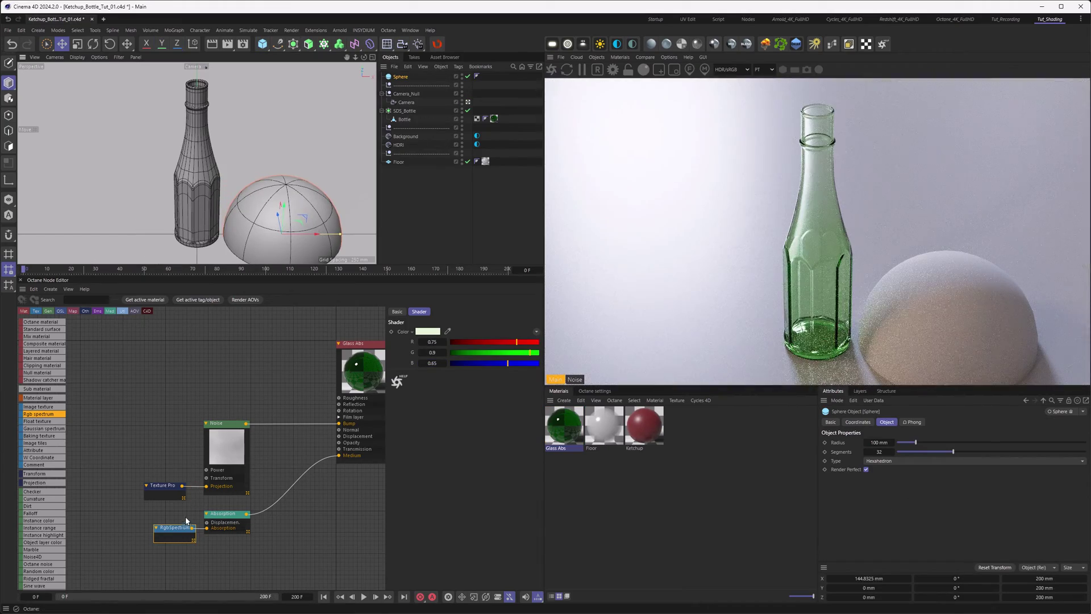
drag(583, 445, 404, 78)
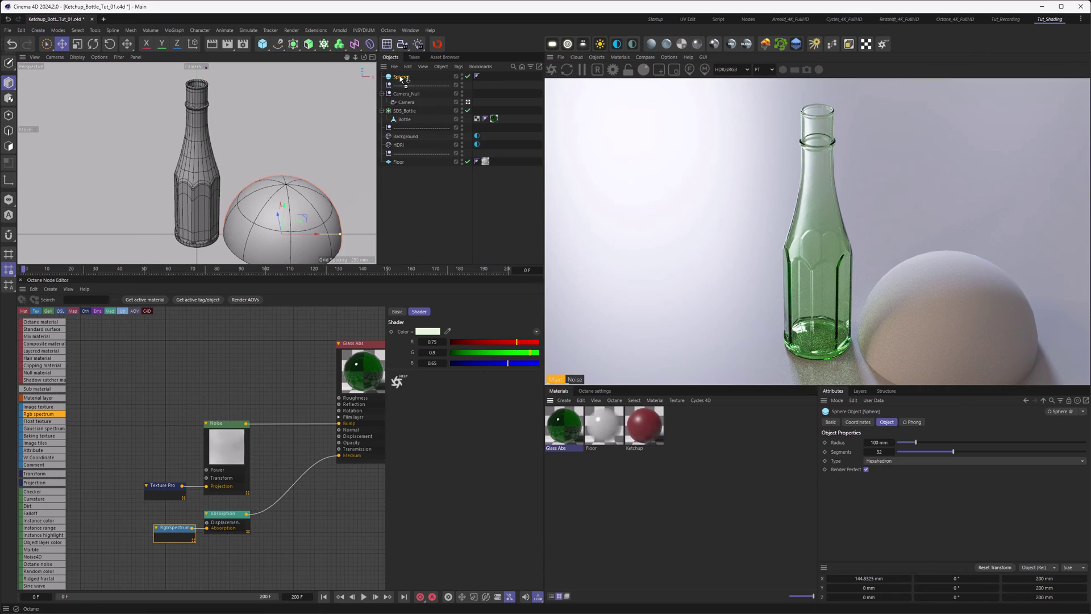
drag(283, 203, 292, 130)
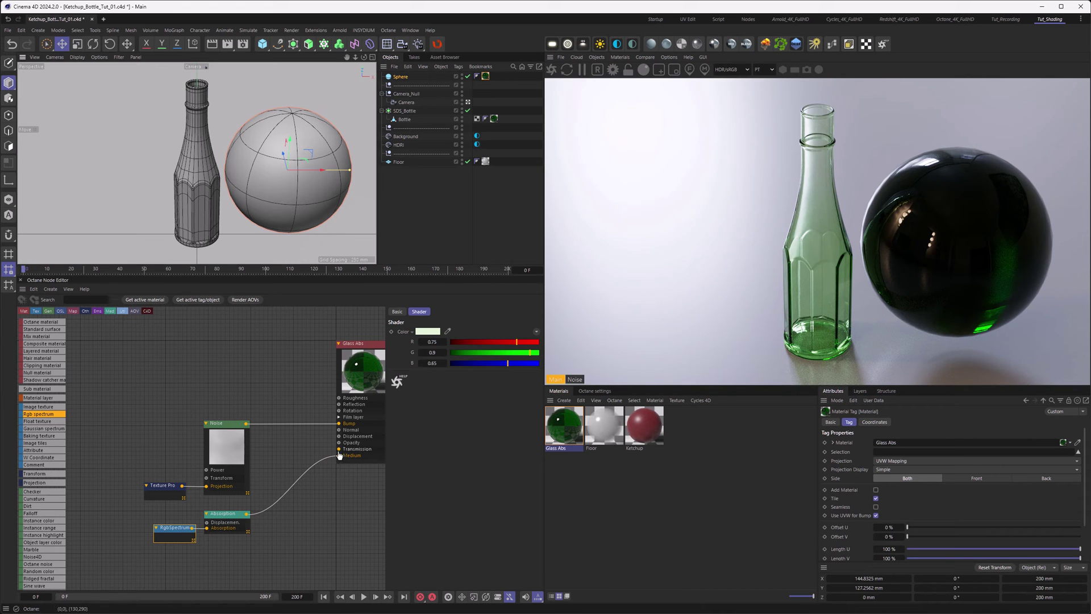
- Disconnect the Absorption node from the Medium input of Glass Abs and try the RGB spectrum on its Transmission input
drag(338, 457, 317, 483)
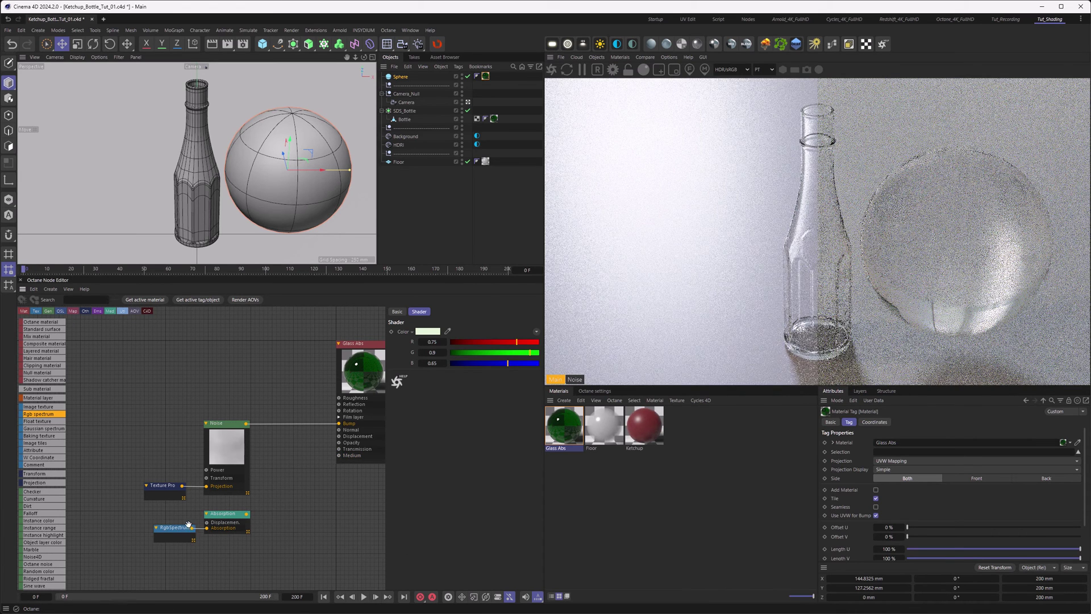
drag(247, 514, 339, 449)
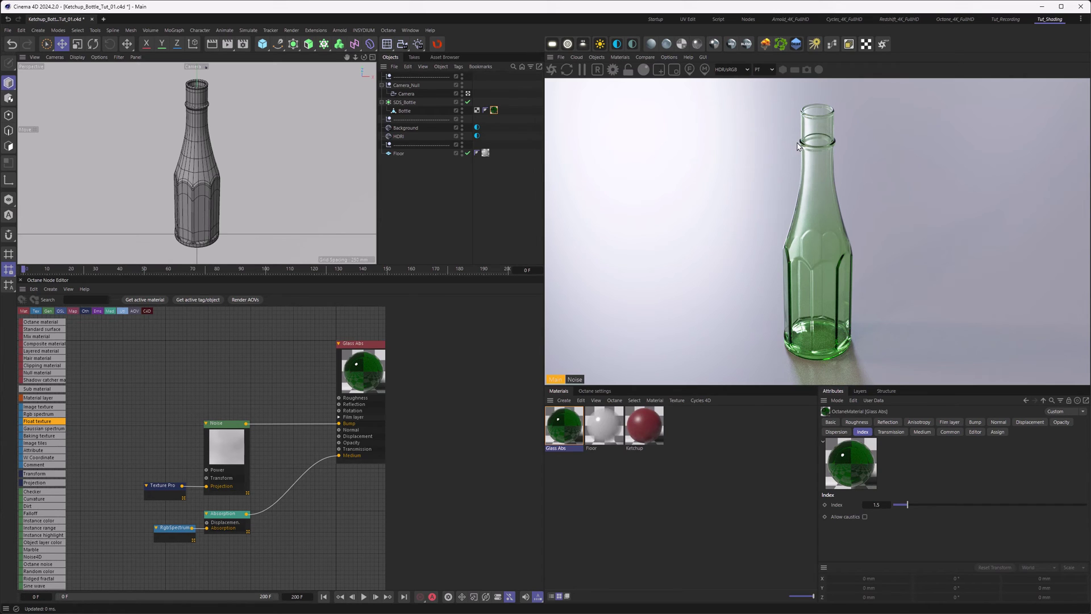
- Check the Path tracing kernel settings of Octane and return to the material list
click(585, 394)
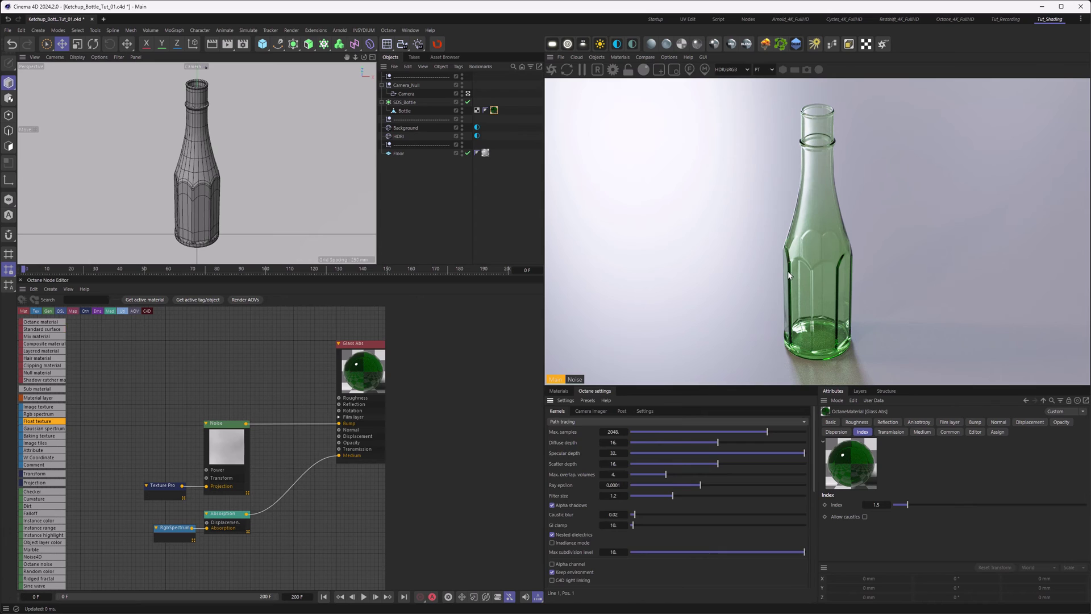
key(shift+F2)
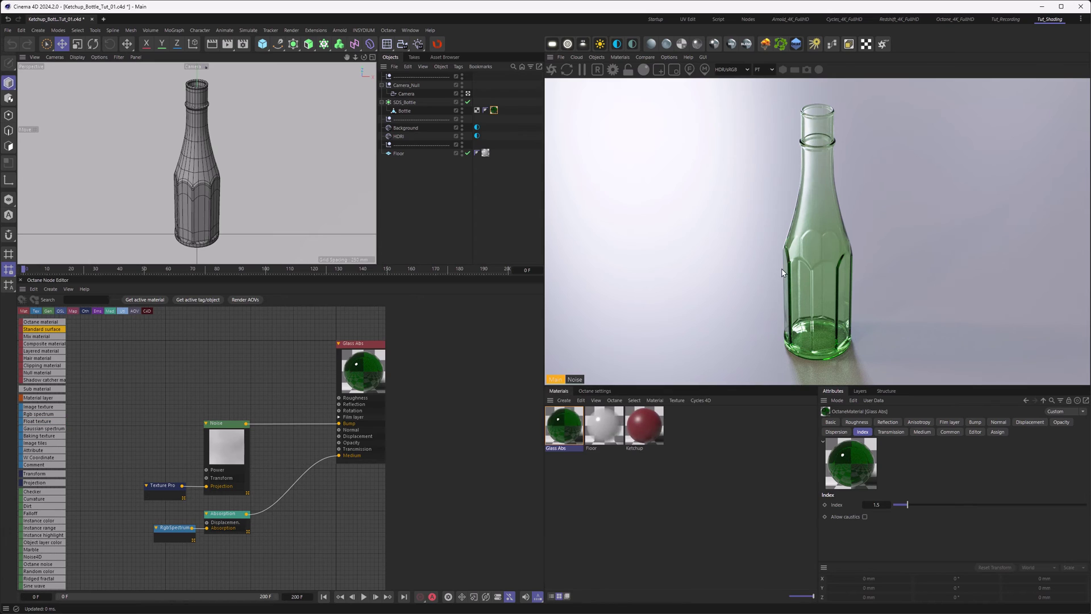
- Replace the Absorption medium of Glass Abs with a Scattering medium and connect the RGB spectrum to its Absorption input
click(368, 373)
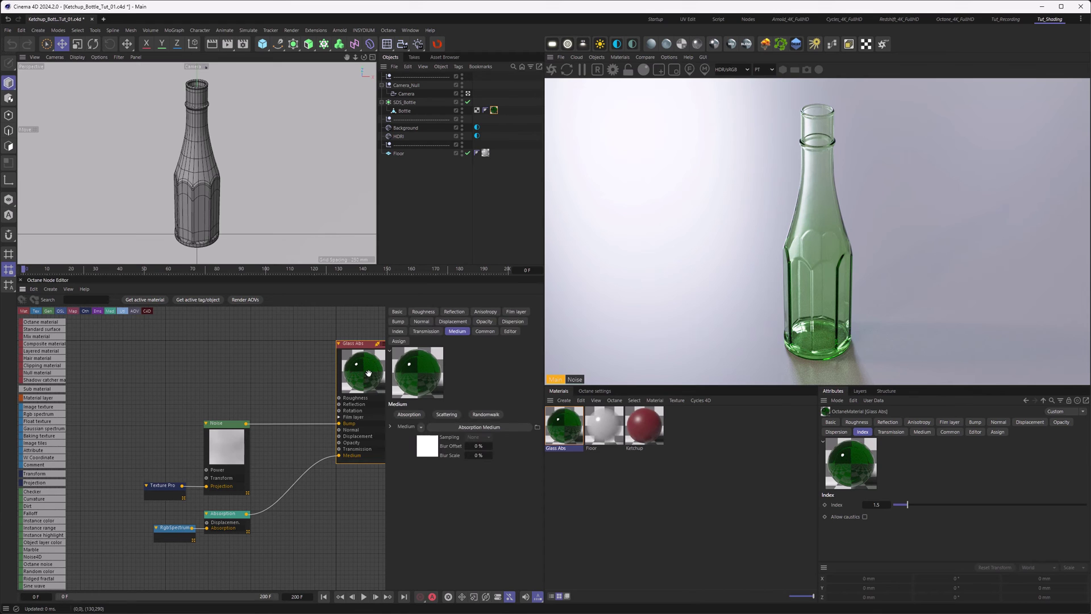
click(446, 414)
drag(293, 454, 253, 515)
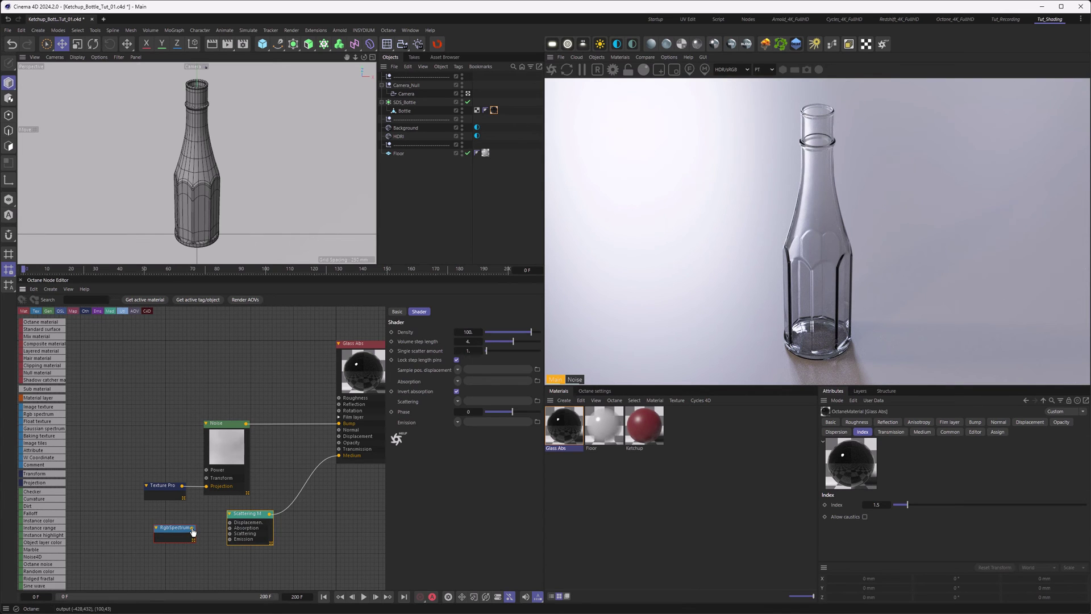
drag(192, 528, 230, 530)
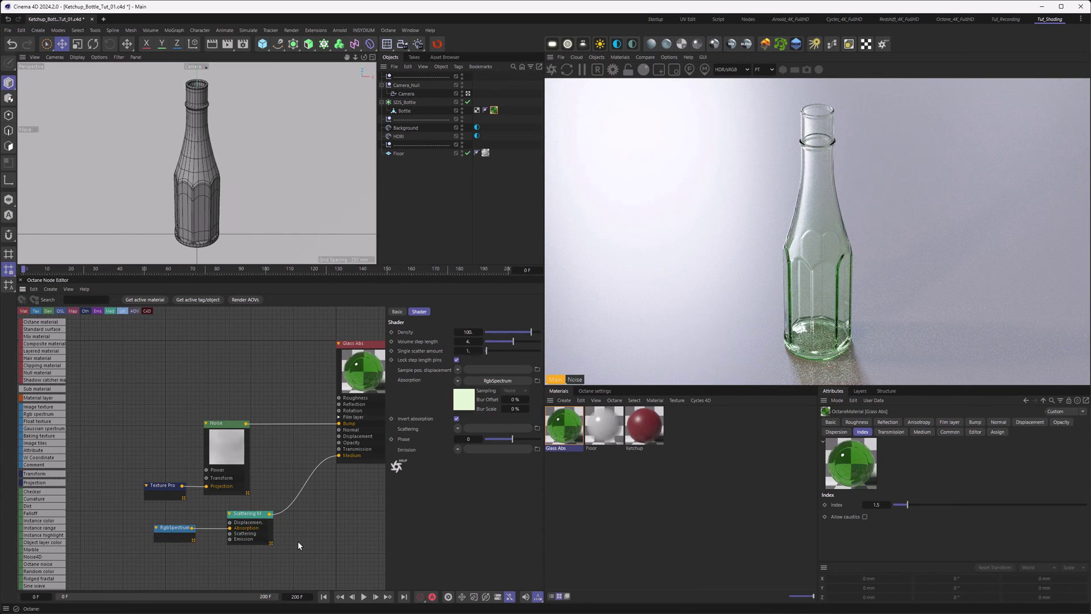
- Set the Density of the Scattering medium to 250
click(467, 332)
text(250)
key(Return)
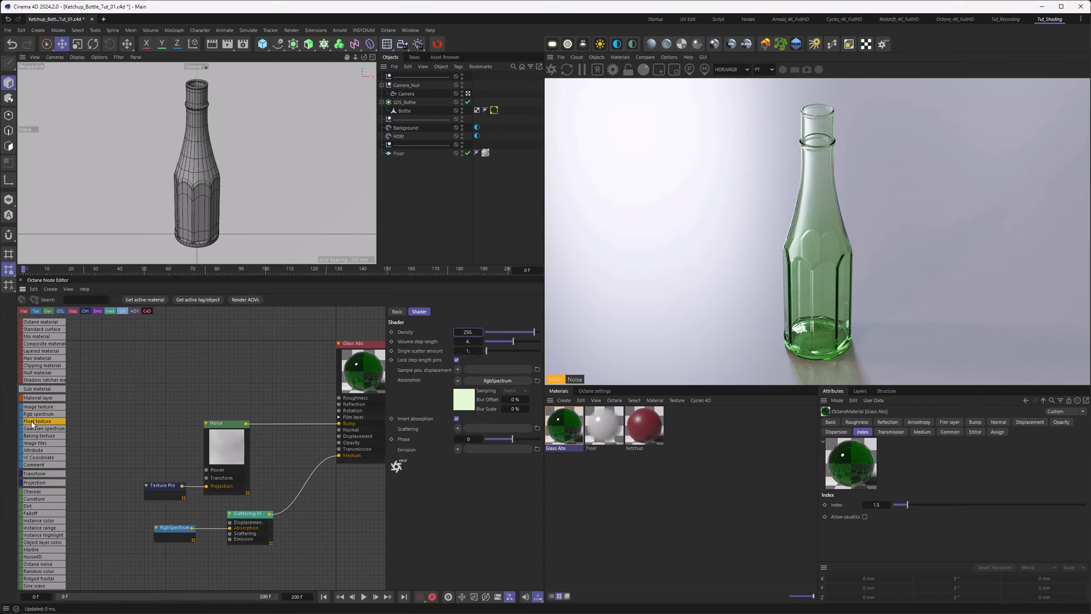
- Add a Float texture to the Scattering input of the Scattering medium and set its value to 0.1
drag(43, 422, 126, 529)
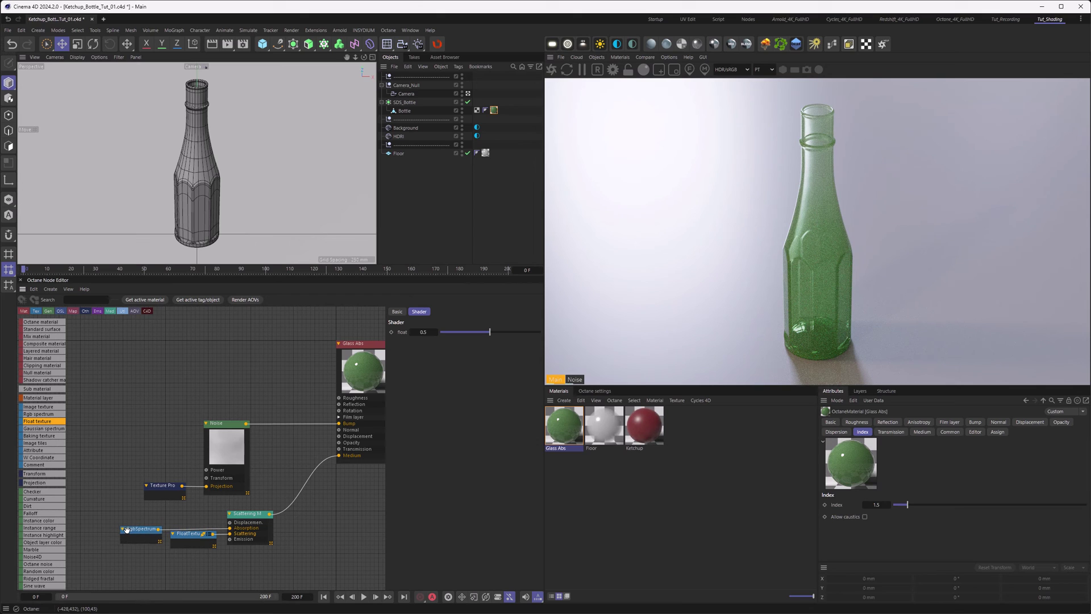
click(188, 538)
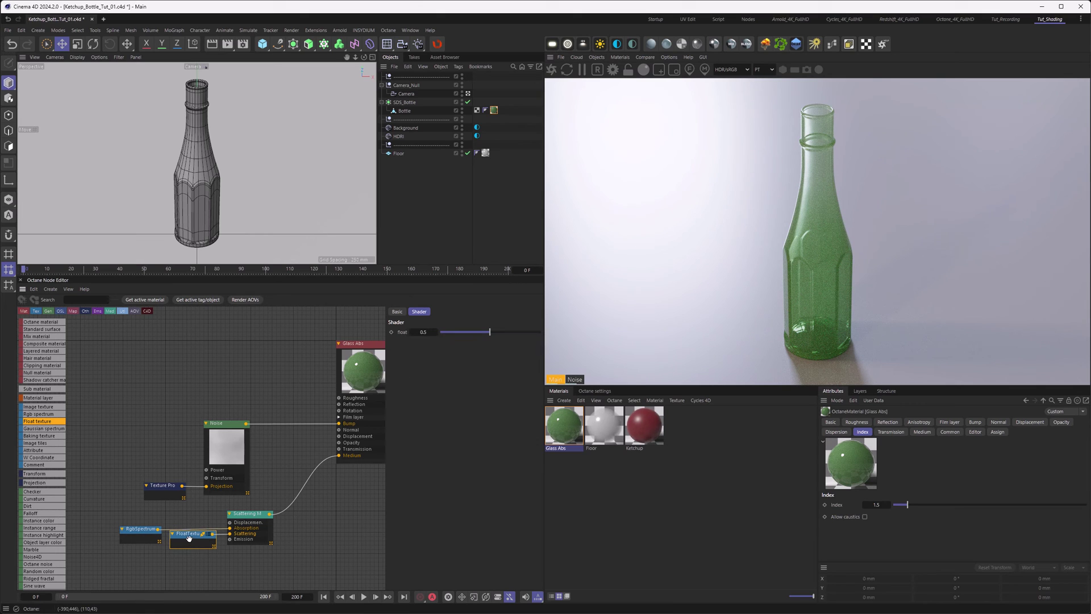
double_click(424, 333)
text(0.1)
key(Return)
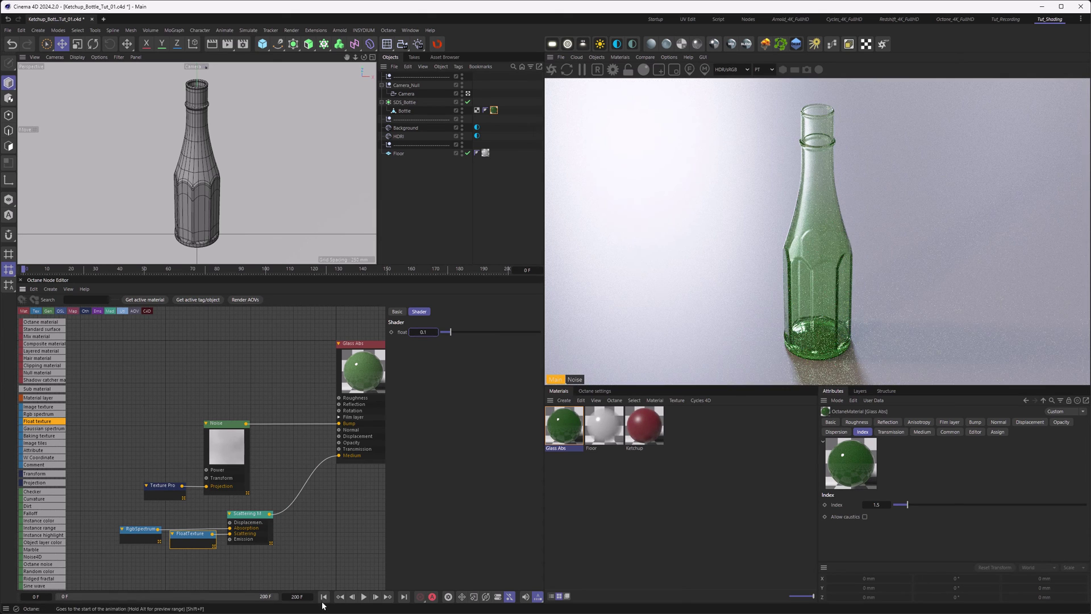
- Nudge the RGB spectrum node into place and set the Float texture driving the scattering to 0.075
click(137, 533)
drag(137, 534, 137, 531)
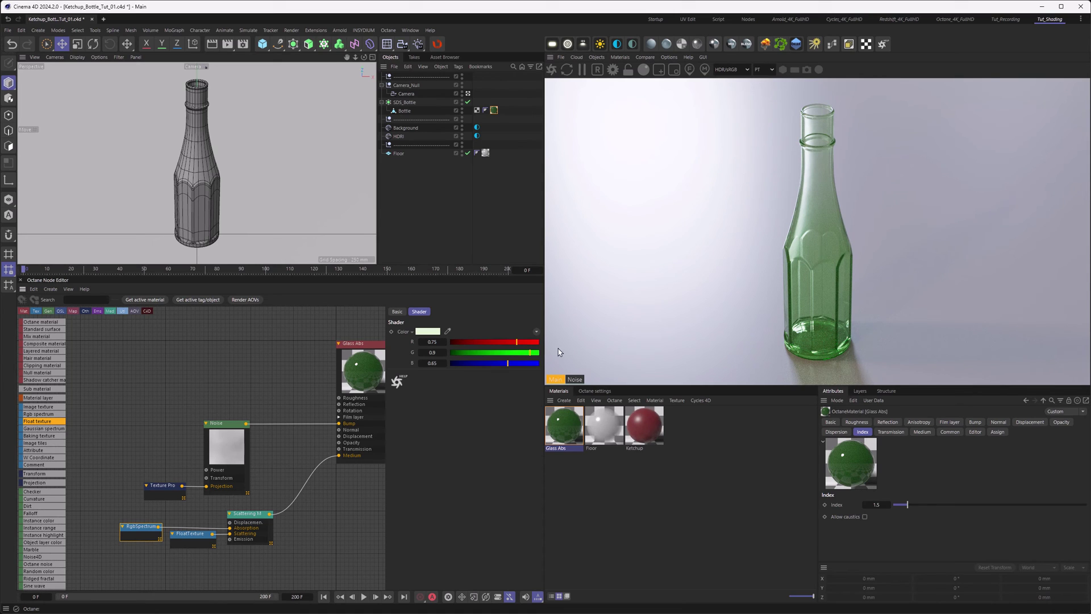
click(191, 539)
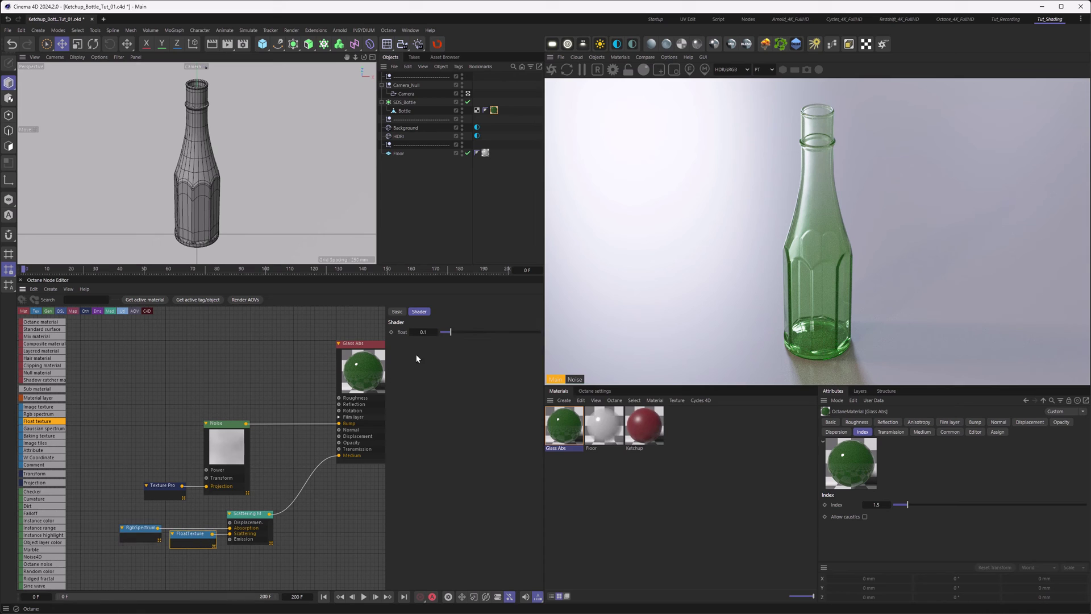
double_click(423, 332)
text(0.075)
key(Return)
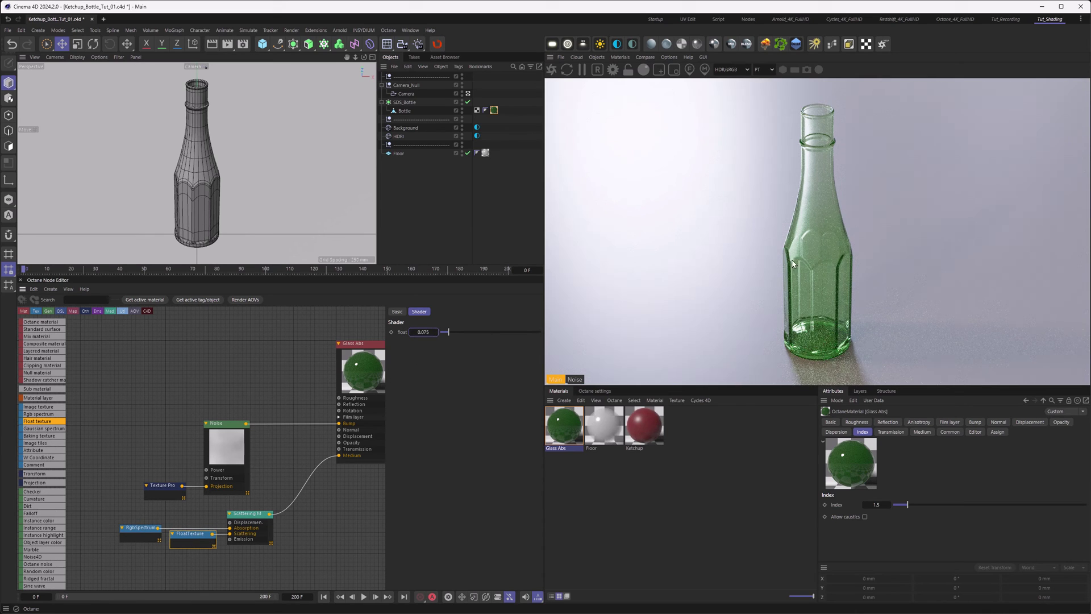